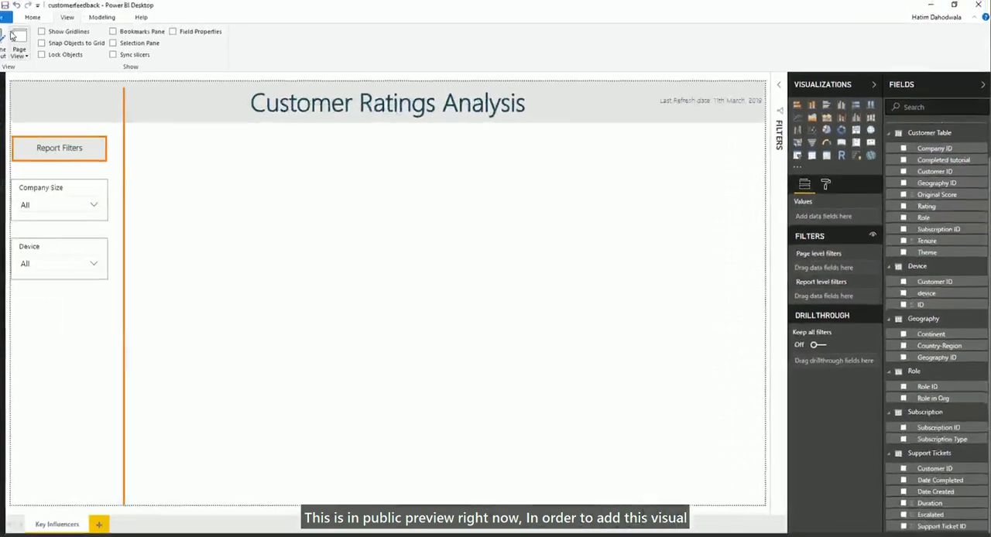
# - Open the preview features in the program options and confirm with the Key influencers visual enabled
pyautogui.click(14, 17)
pyautogui.moveTo(58, 243)
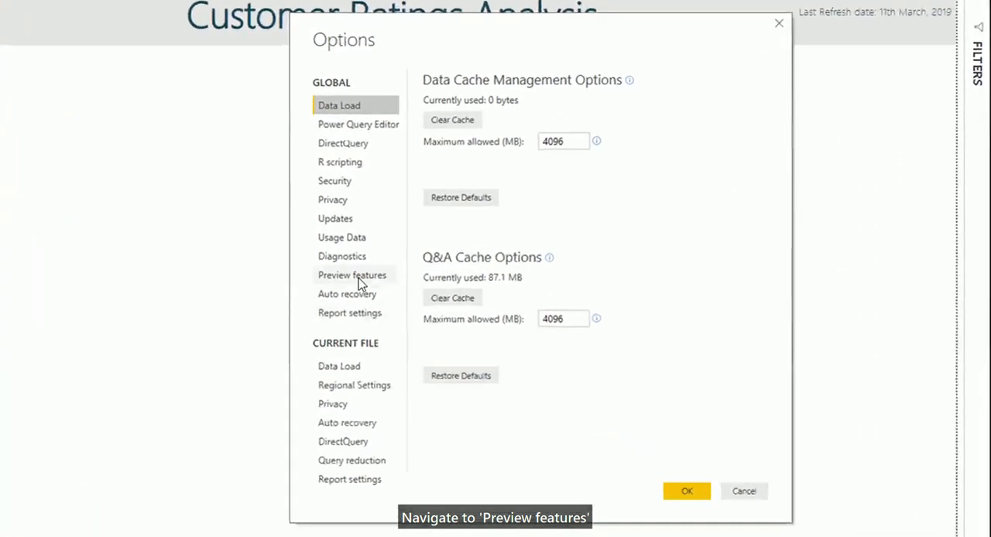
pyautogui.click(356, 276)
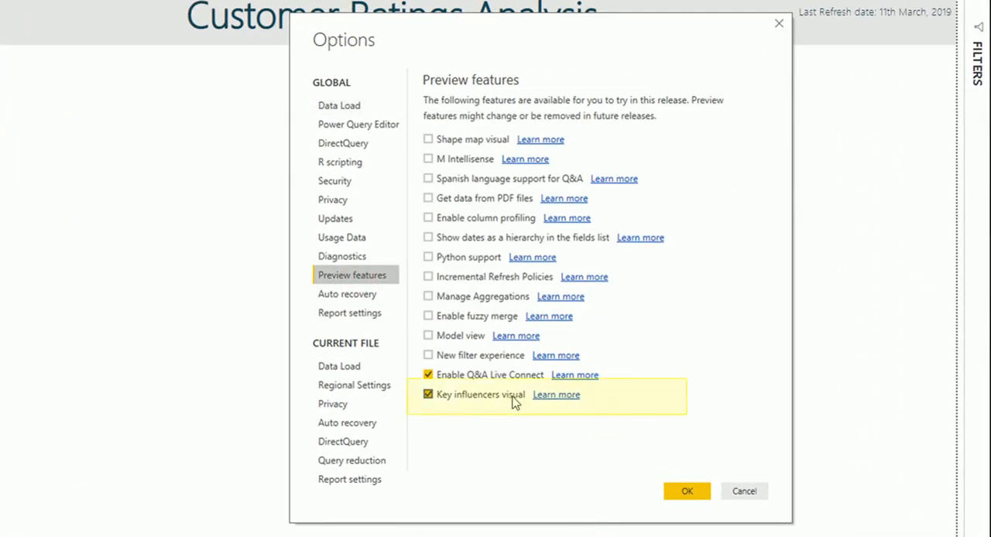
pyautogui.click(672, 491)
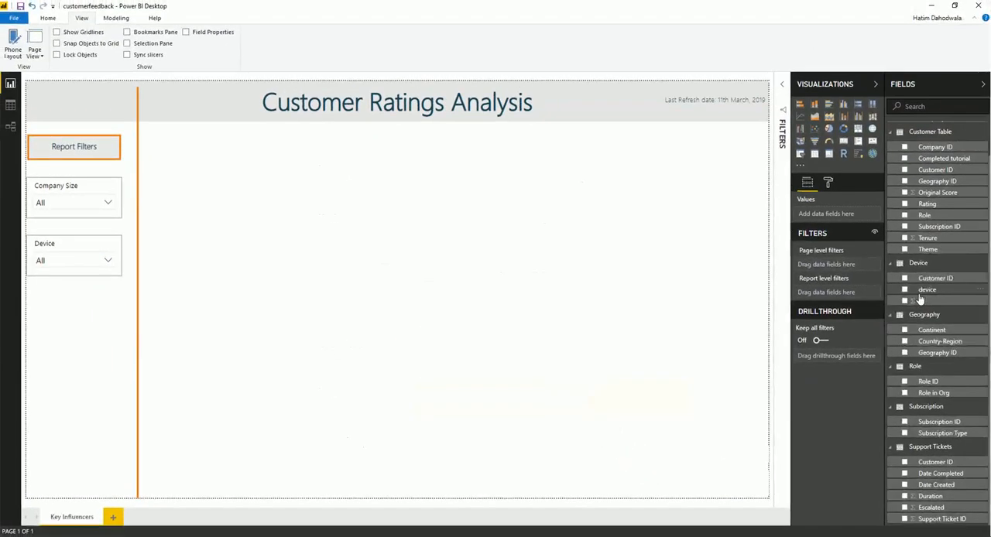
# - Add a Key influencers visual below the report title and assign Rating as its Analyze field
pyautogui.moveTo(858, 155); pyautogui.dragTo(614, 213)
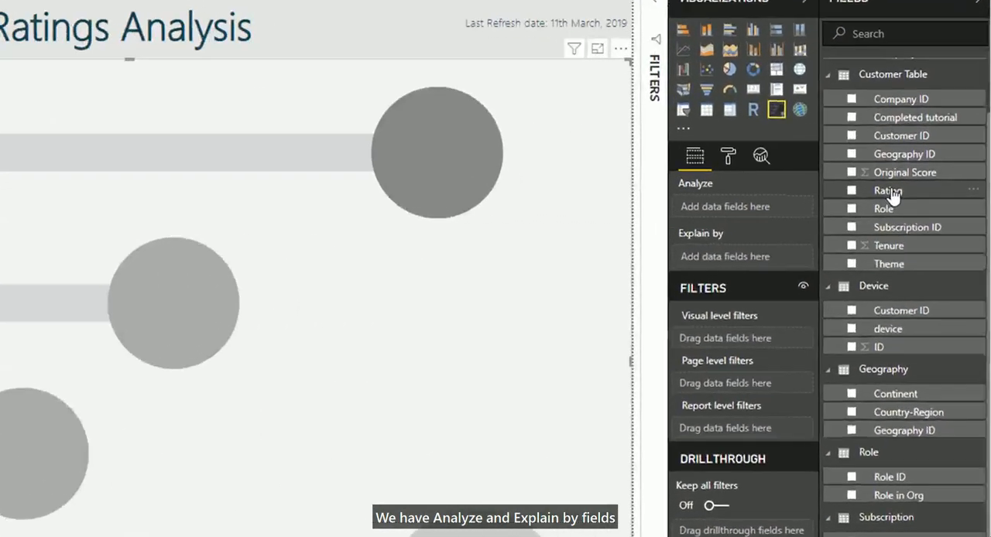
pyautogui.moveTo(927, 203); pyautogui.dragTo(849, 222)
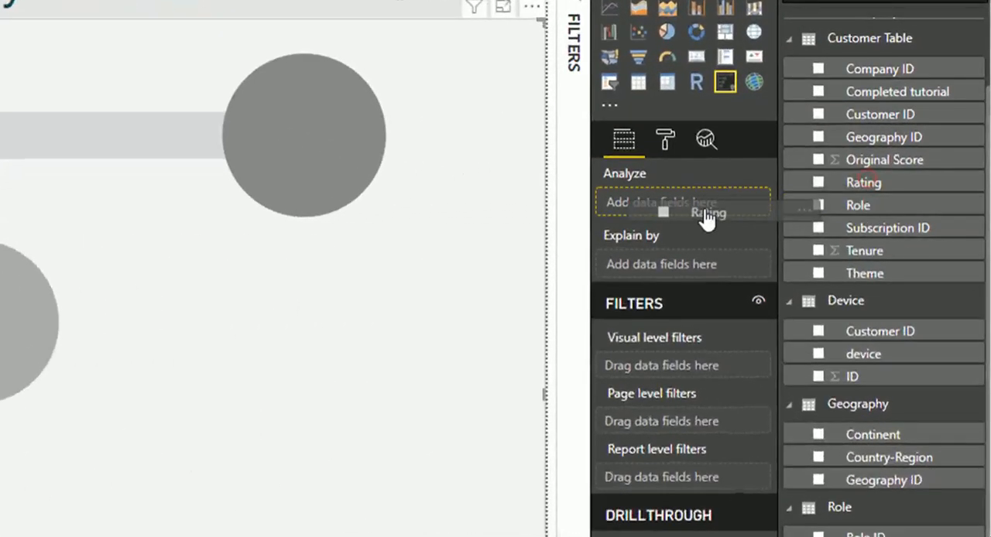
pyautogui.moveTo(706, 219); pyautogui.dragTo(687, 216)
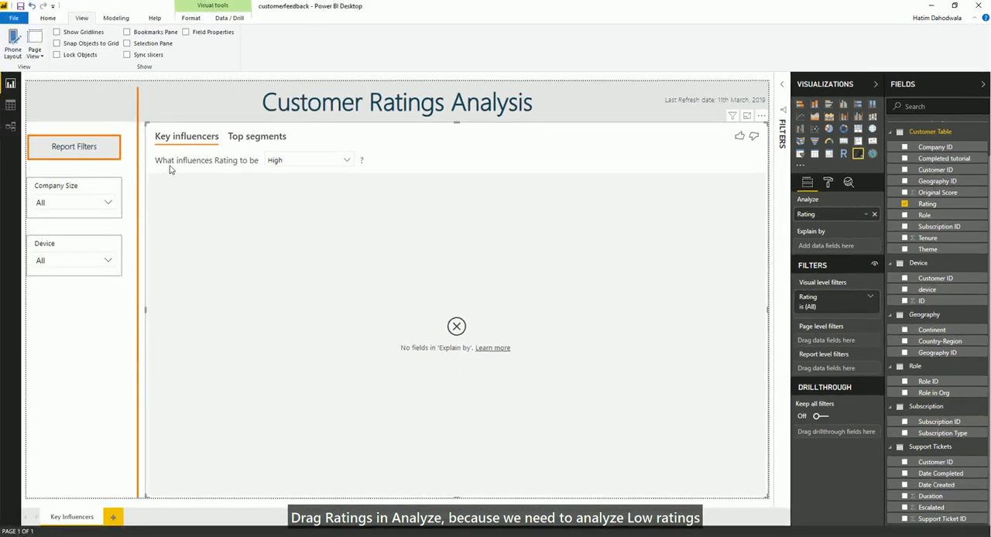
# - Set the visual to analyze what influences Rating to be Low and shrink it on the page
pyautogui.click(283, 162)
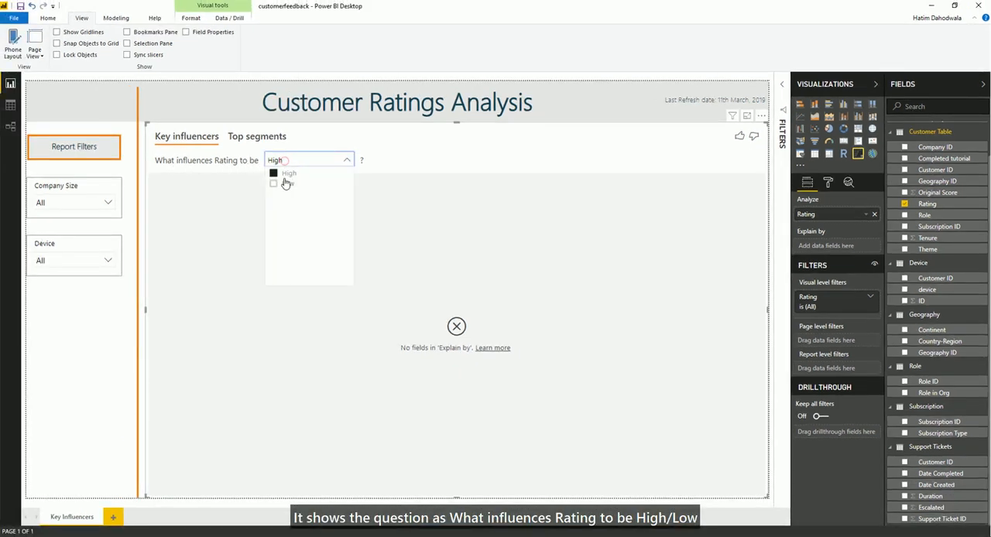
pyautogui.click(285, 183)
pyautogui.moveTo(768, 497); pyautogui.dragTo(547, 345)
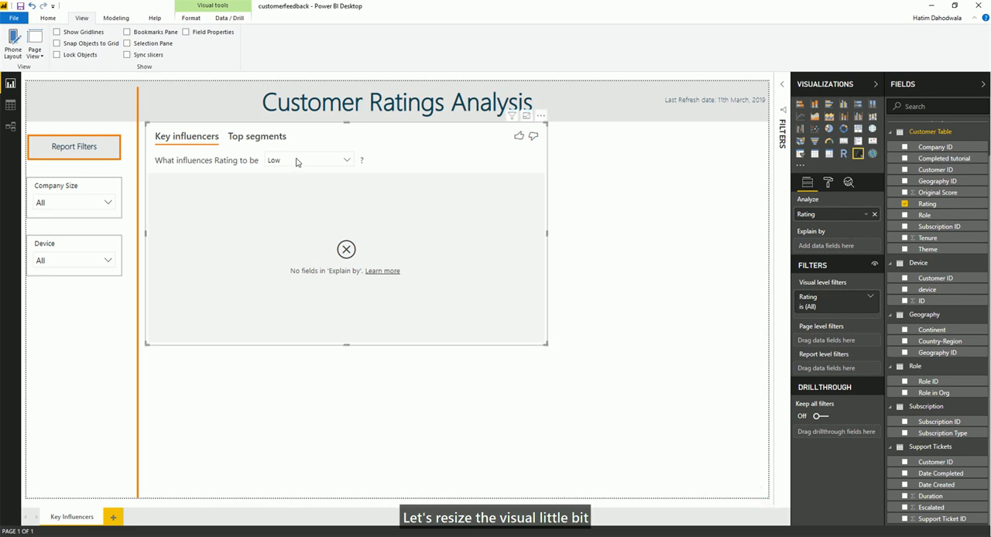
# - Add Country-Region, Role in Org, Subscription Type, Company Size and Theme as Explain by fields
pyautogui.moveTo(940, 348); pyautogui.dragTo(824, 235)
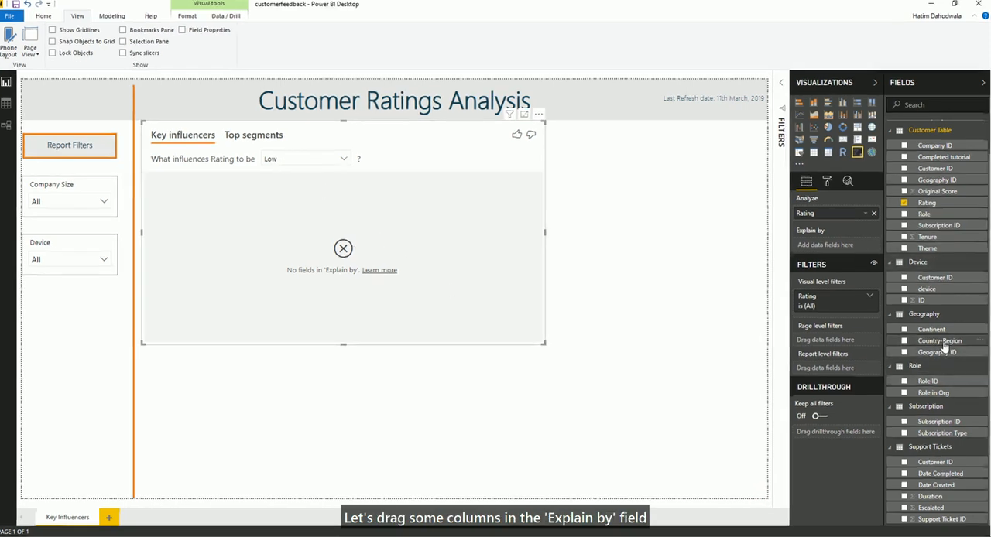
pyautogui.moveTo(800, 202); pyautogui.dragTo(801, 201)
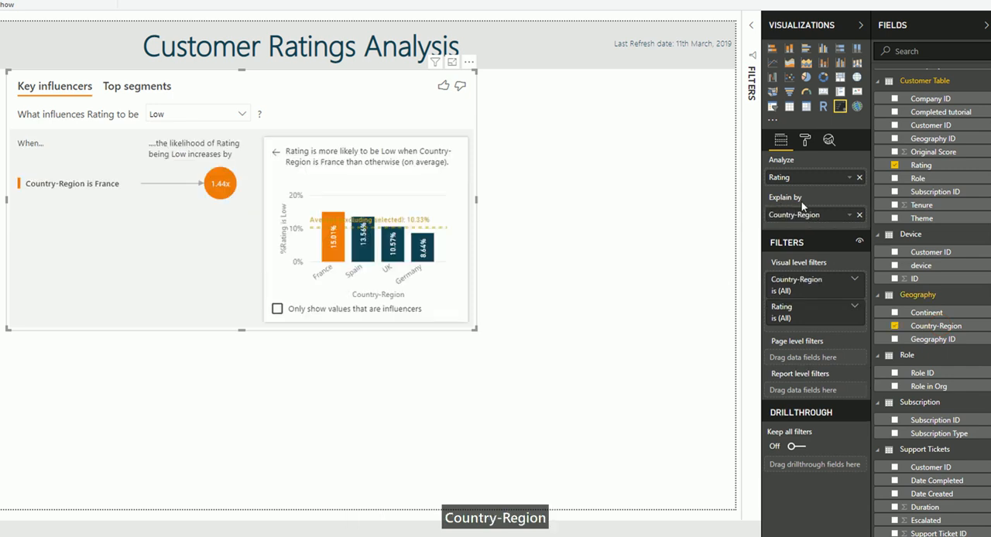
pyautogui.moveTo(929, 387); pyautogui.dragTo(812, 230)
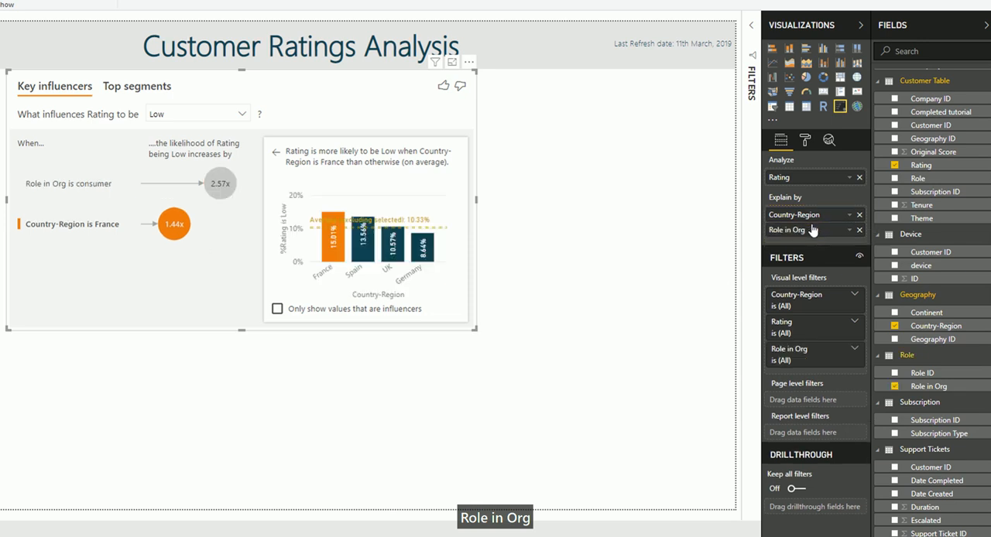
pyautogui.moveTo(954, 434); pyautogui.dragTo(823, 240)
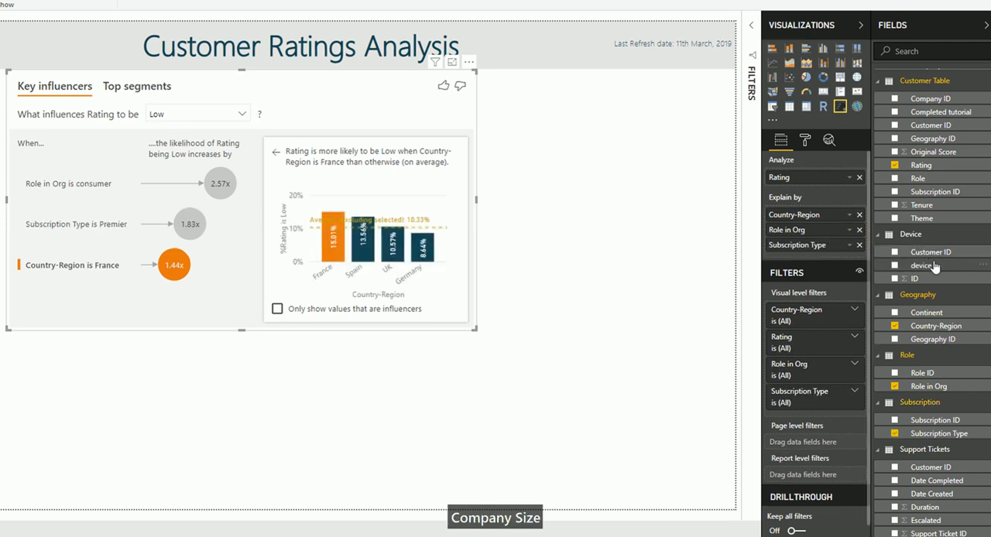
pyautogui.scroll(1, 940, 171)
pyautogui.moveTo(933, 107); pyautogui.dragTo(808, 261)
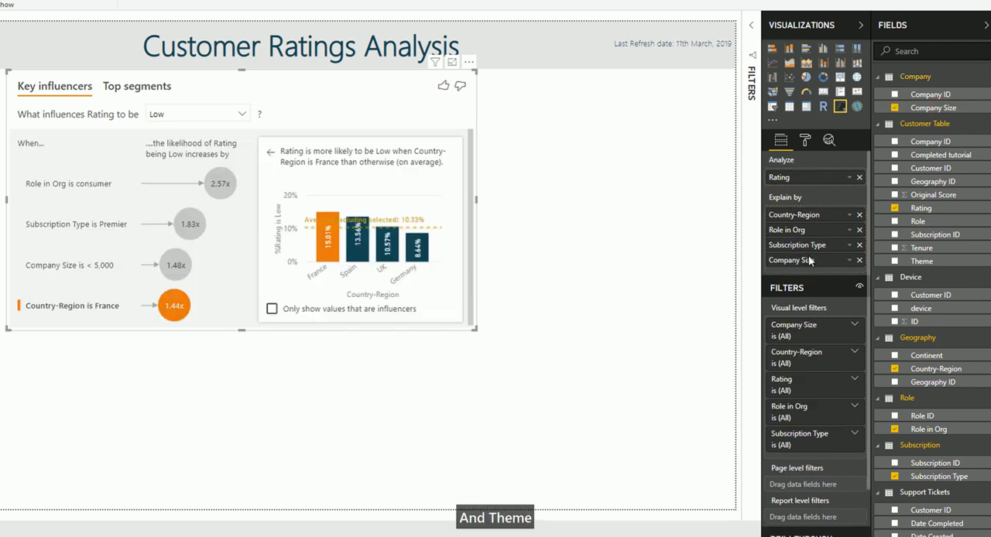
pyautogui.moveTo(902, 262); pyautogui.dragTo(804, 270)
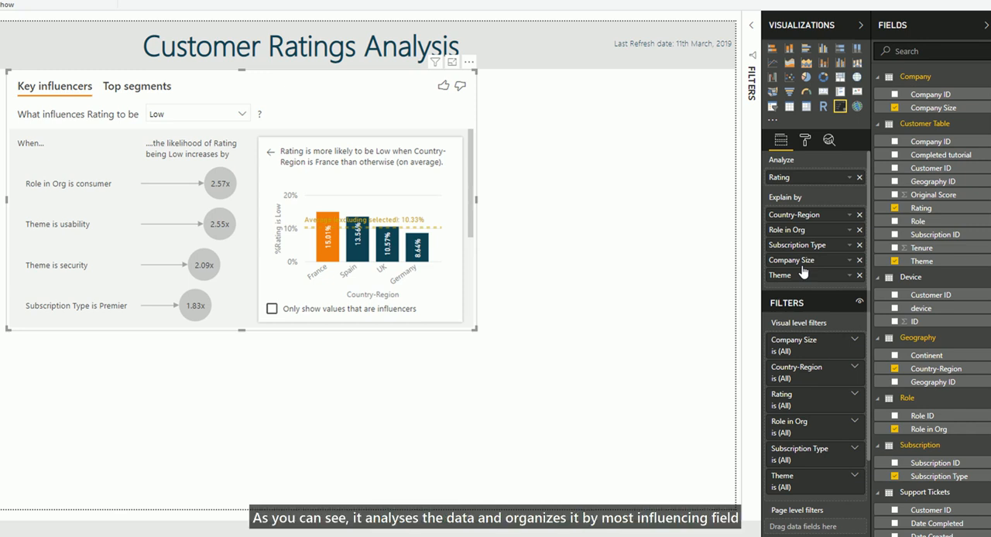
# - Enlarge the key influencers visual and show the details of the Role in Org is consumer influencer
pyautogui.moveTo(477, 331); pyautogui.dragTo(537, 464)
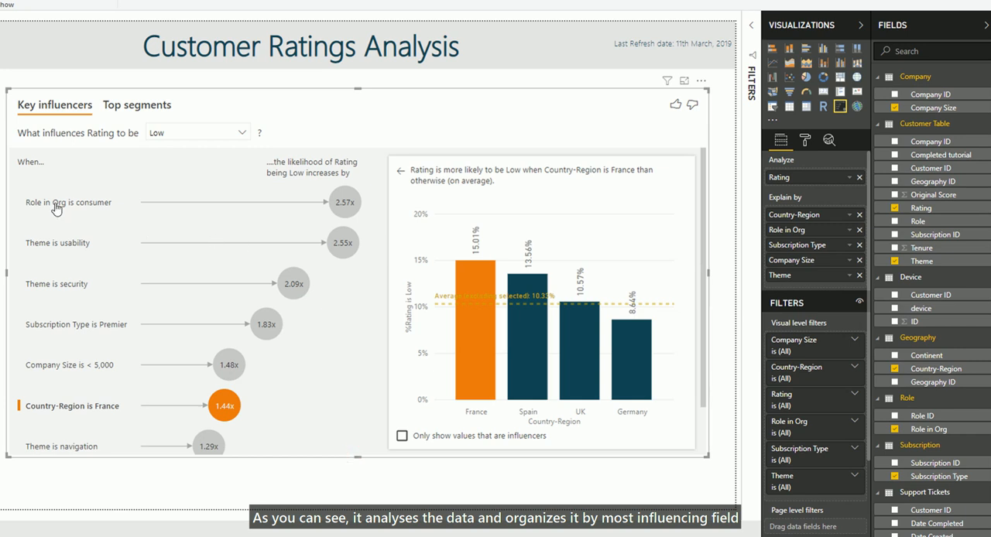
pyautogui.click(346, 204)
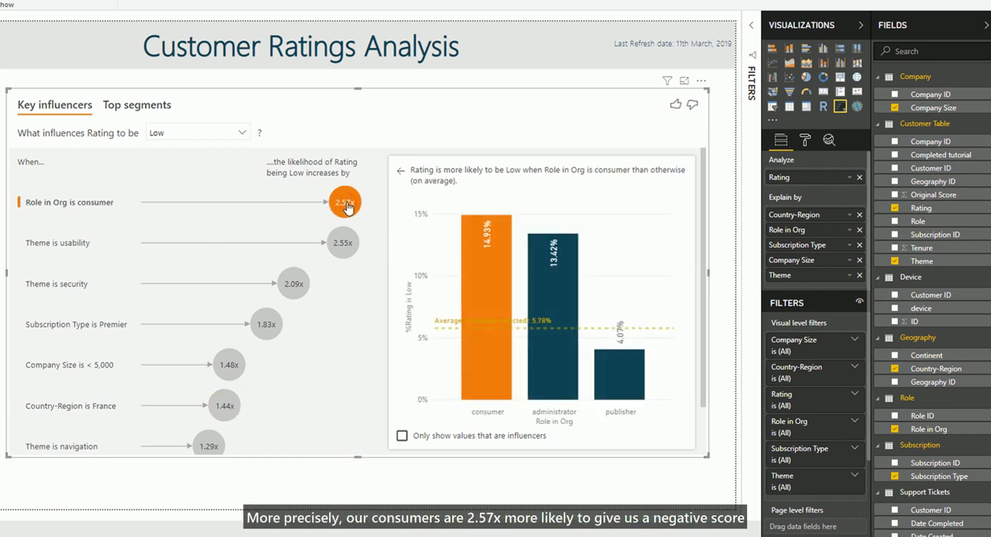
pyautogui.scroll(-2, 349, 208)
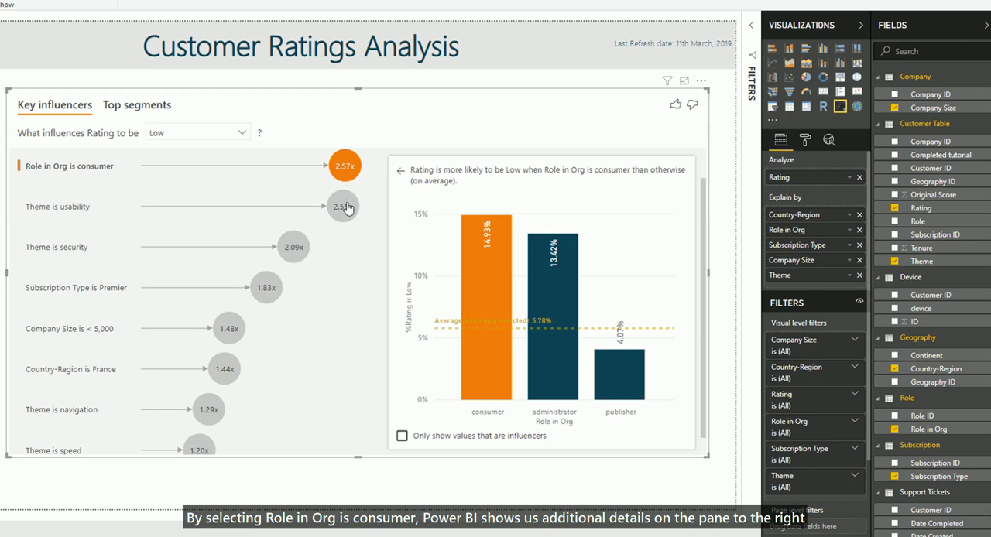
pyautogui.scroll(2, 349, 207)
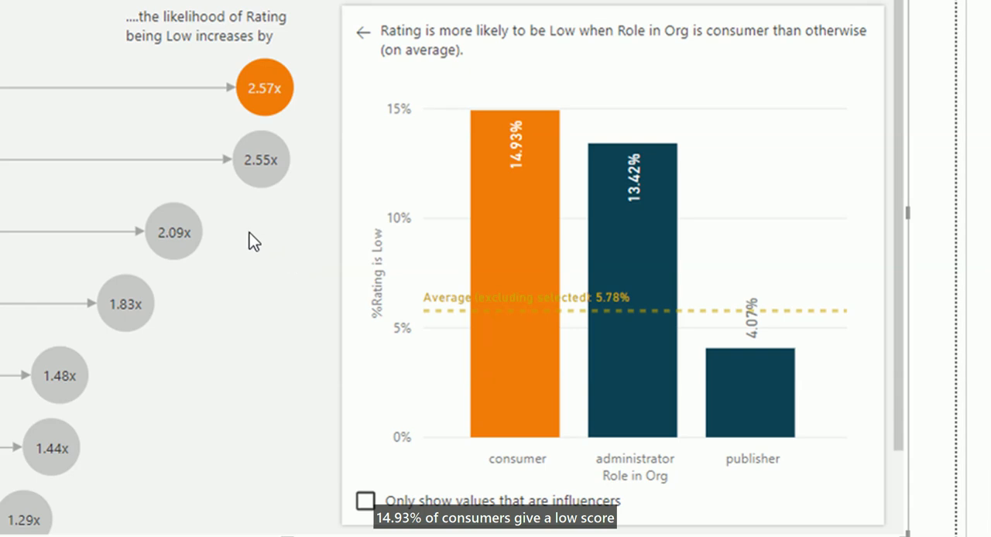
# - Show the details of the Theme is usability influencer and limit its chart to values that are influencers
pyautogui.moveTo(267, 164)
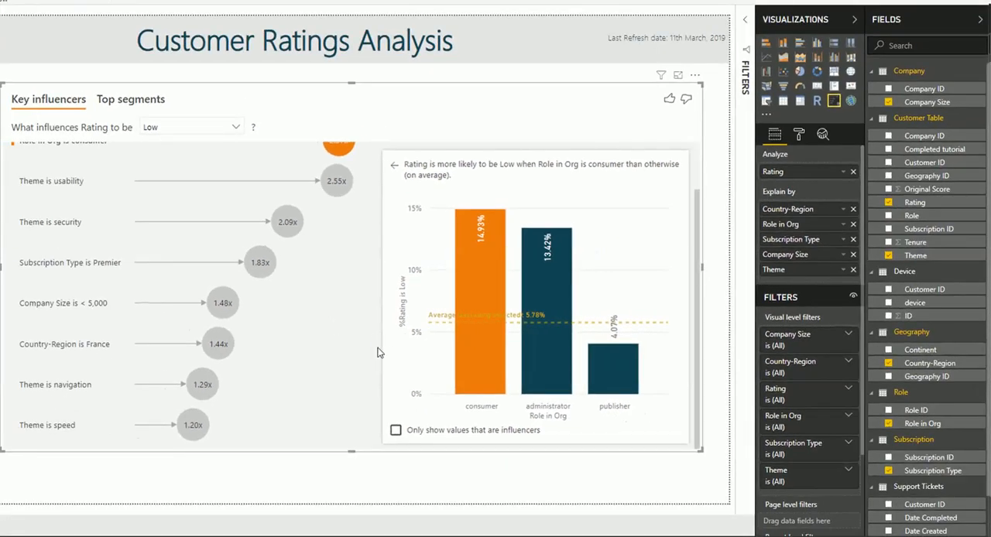
pyautogui.scroll(2, 294, 339)
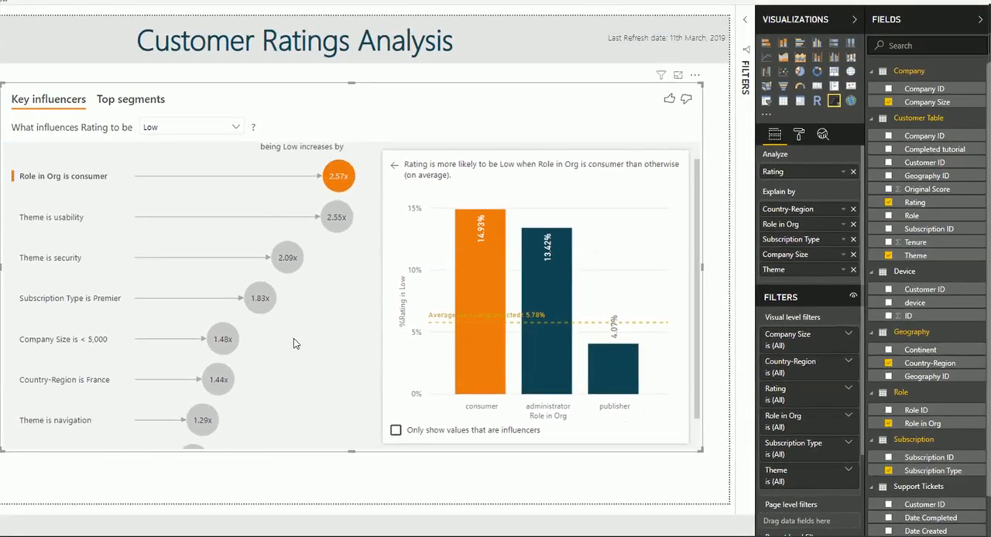
pyautogui.click(336, 240)
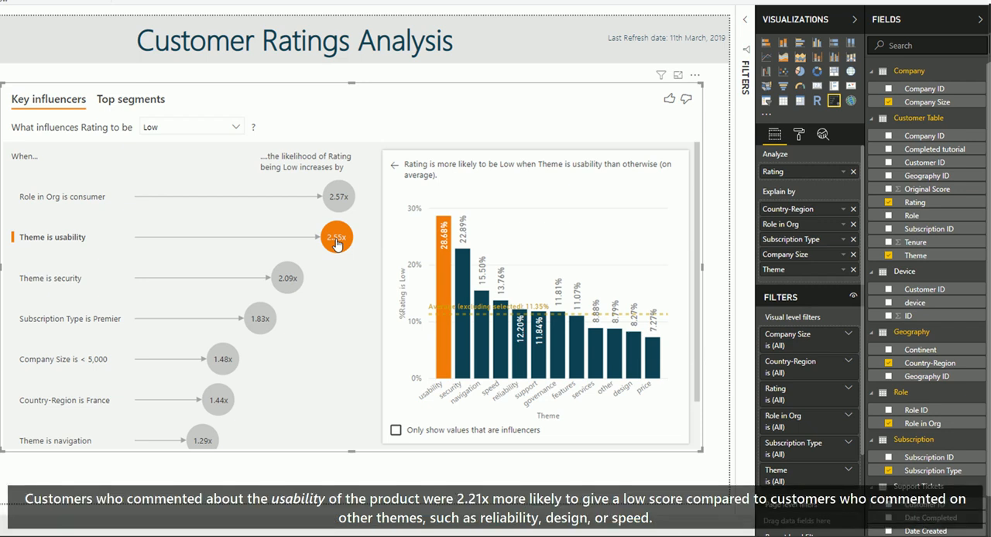
pyautogui.click(395, 431)
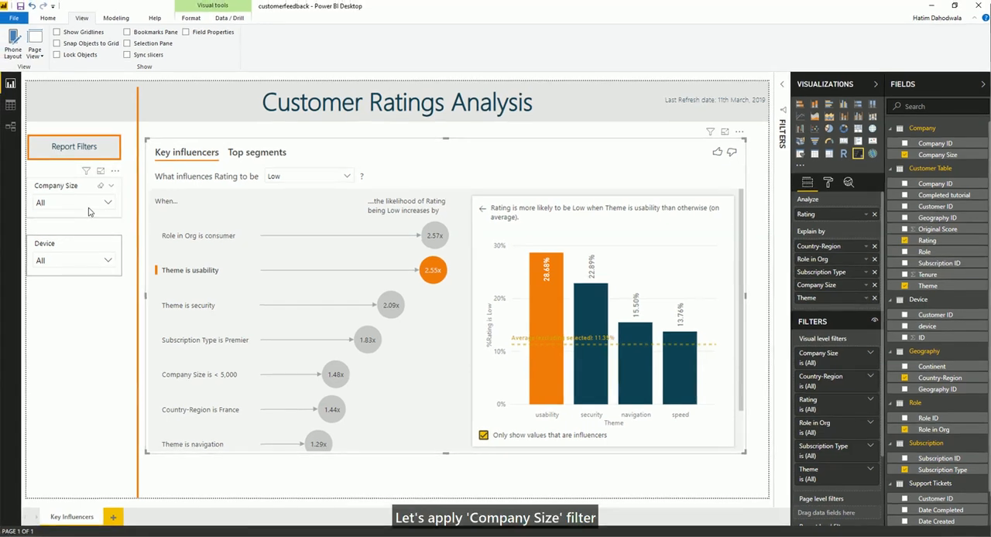
# - Filter the report to the Company Size > 50,000
pyautogui.click(88, 205)
pyautogui.click(79, 227)
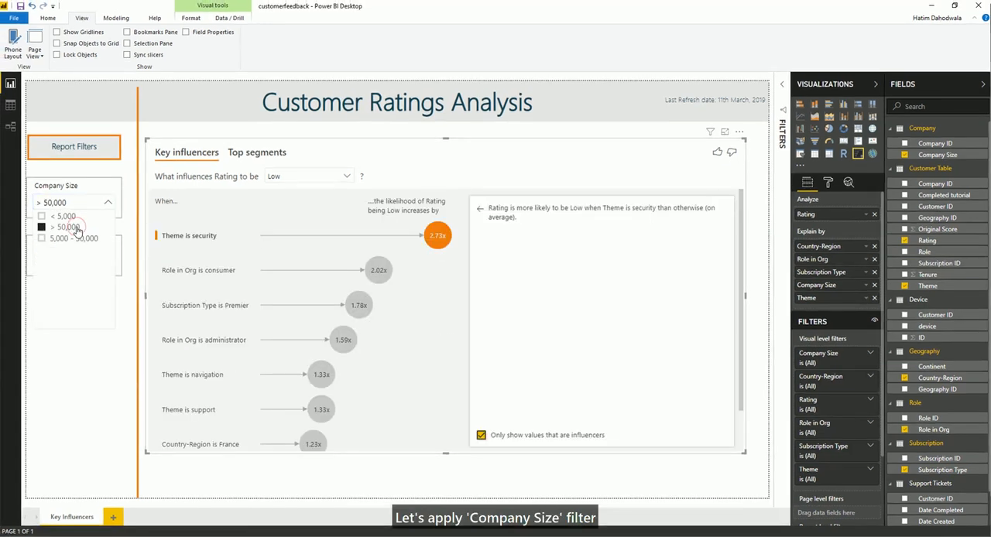
# - Examine the Role in Org is consumer and Theme is security details with all values and with influencers only
pyautogui.click(438, 236)
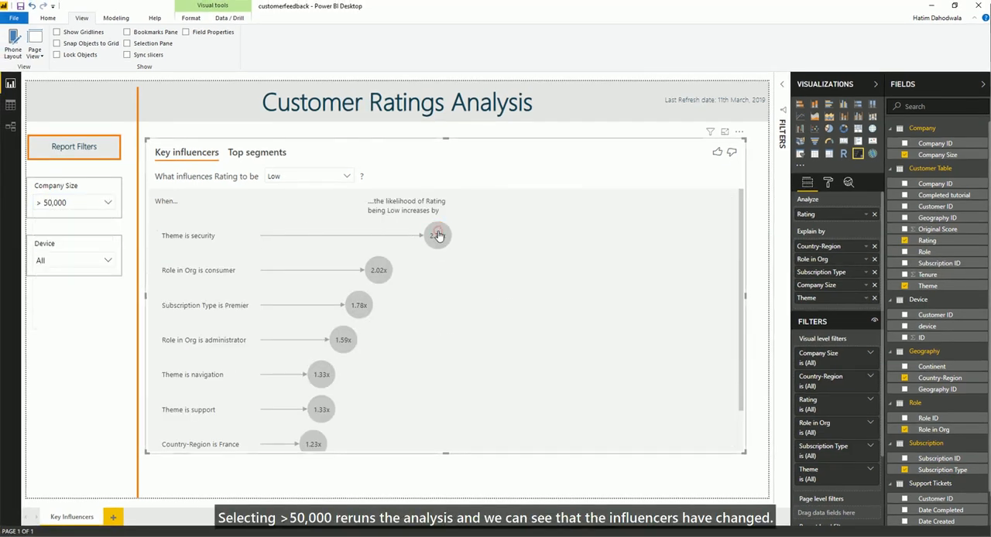
pyautogui.click(378, 270)
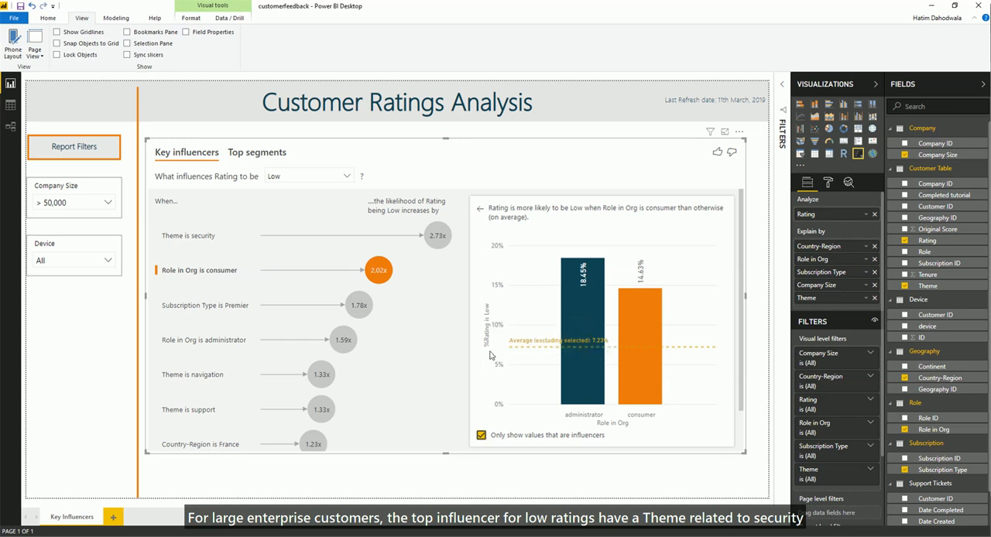
pyautogui.click(482, 436)
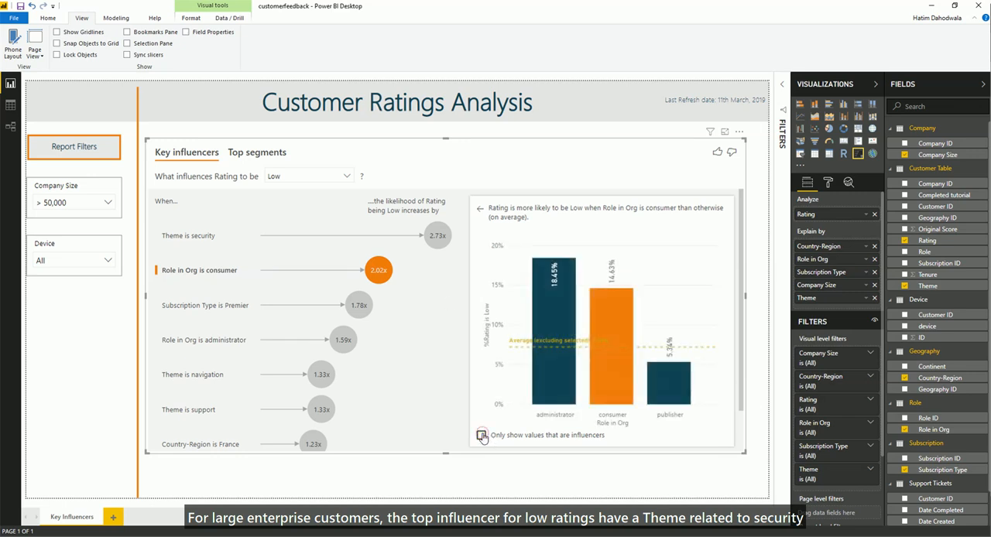
pyautogui.click(438, 237)
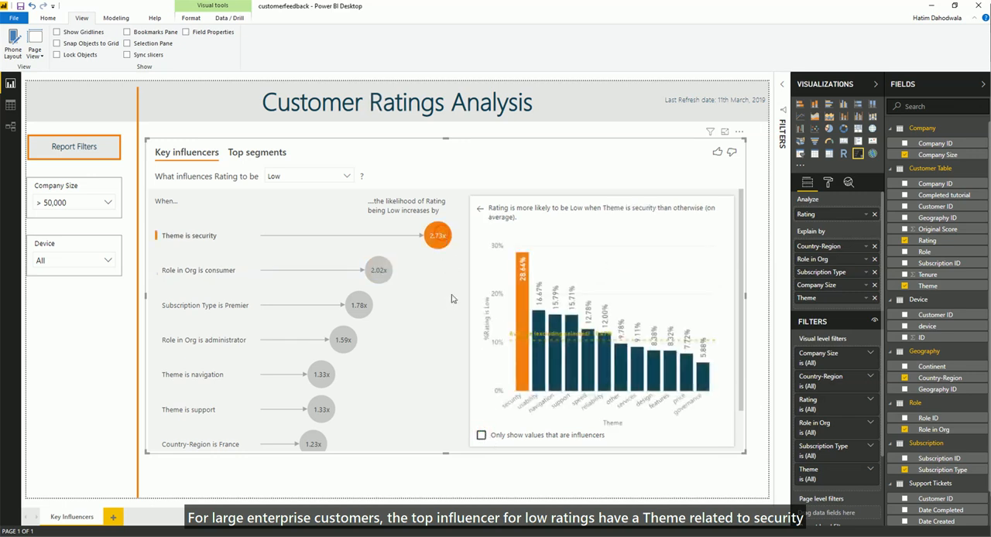
pyautogui.click(481, 436)
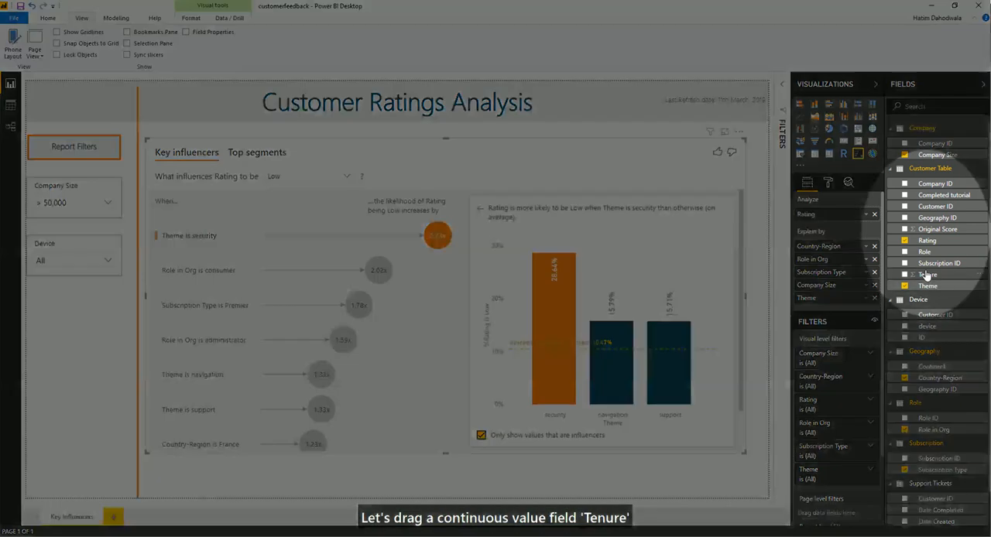
# - Add Tenure as an Explain by field and show the details of the Tenure influencer
pyautogui.moveTo(927, 275); pyautogui.dragTo(828, 311)
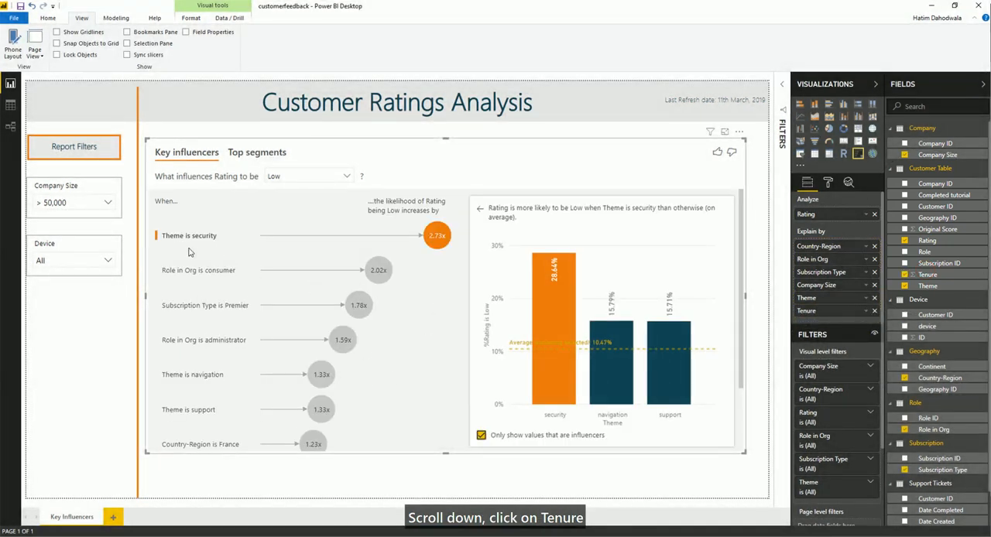
pyautogui.scroll(-3, 188, 252)
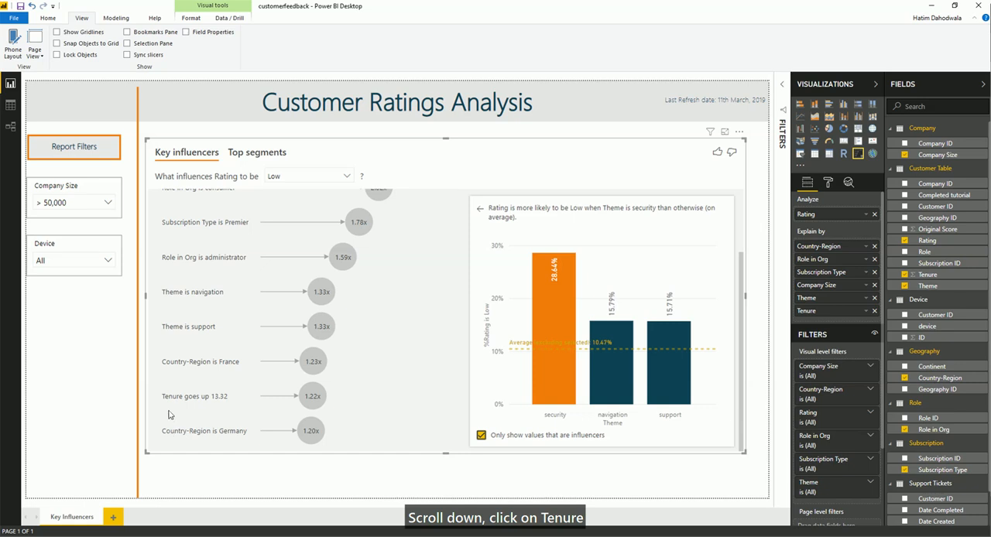
pyautogui.click(311, 396)
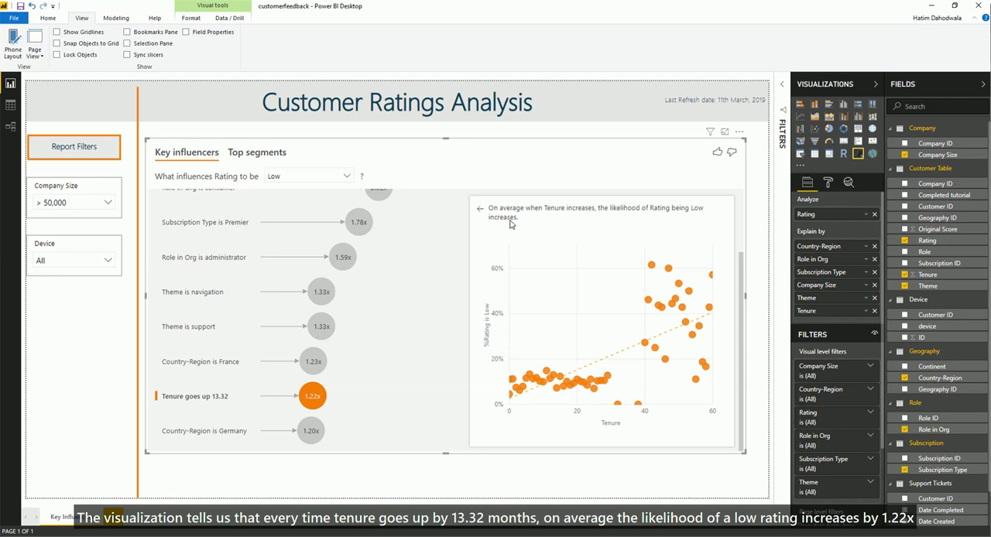
# - Add Support Ticket ID as an Explain by field aggregated by Count and show the details of its influencer
pyautogui.scroll(-1, 925, 441)
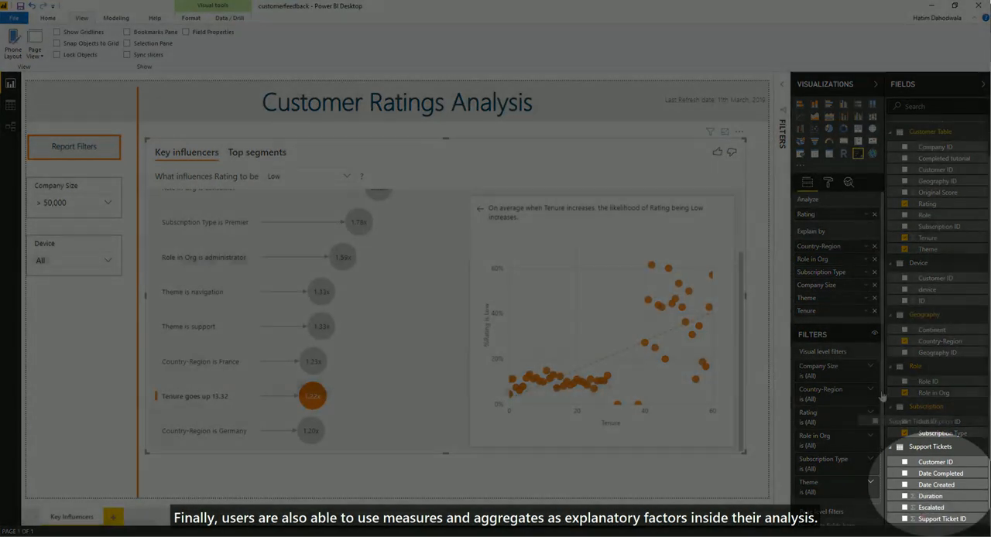
pyautogui.moveTo(922, 522); pyautogui.dragTo(836, 324)
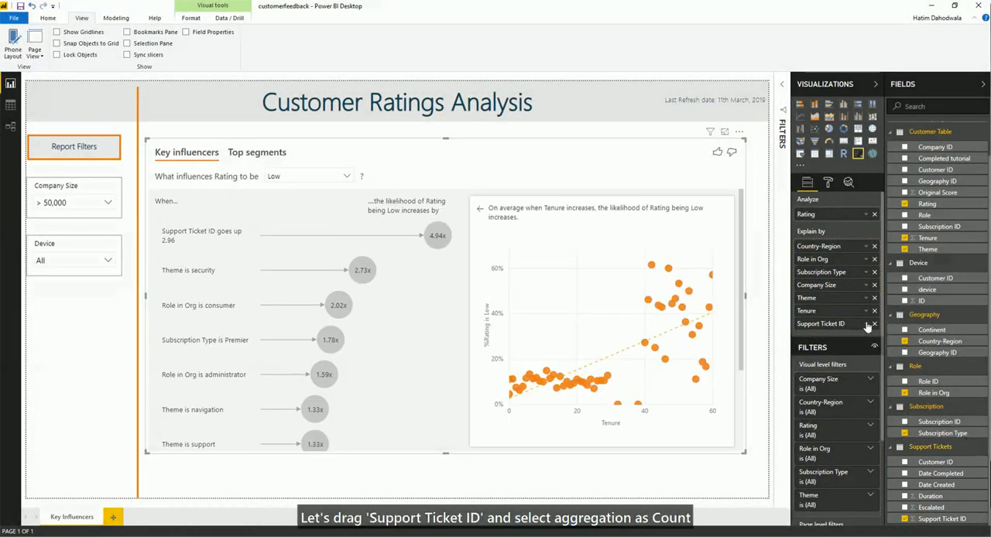
pyautogui.click(866, 324)
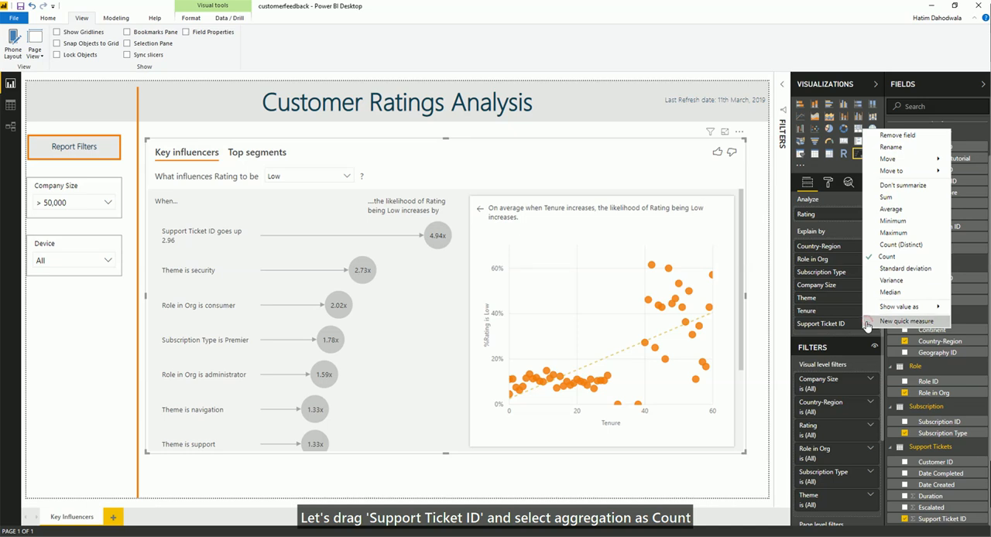
pyautogui.click(883, 258)
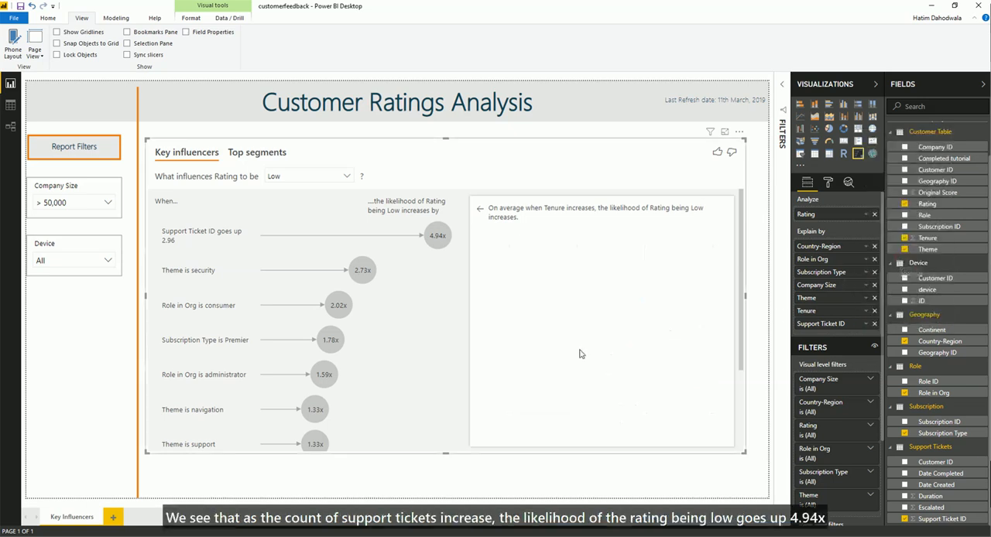
pyautogui.click(172, 231)
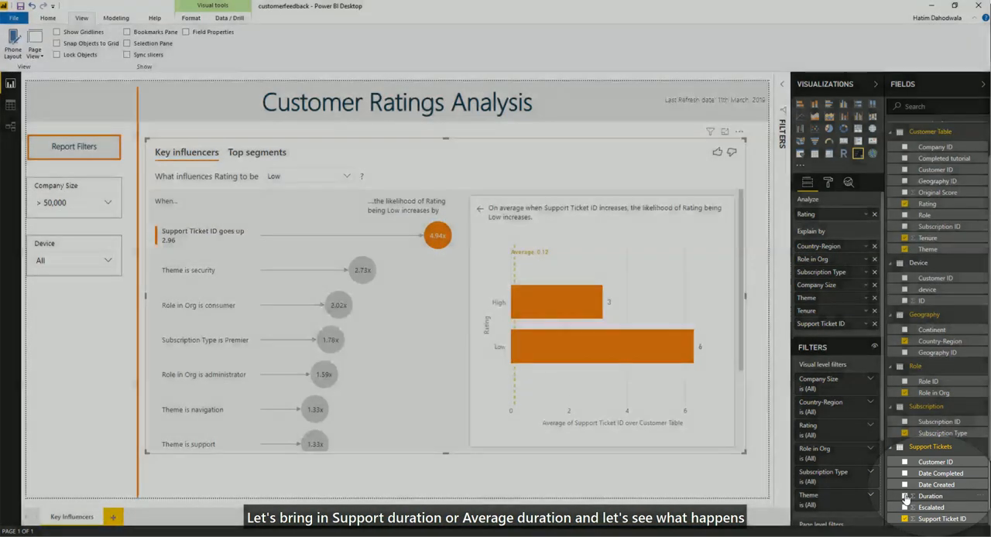
# - Add Duration as an Explain by field aggregated by Average and show the details of its influencer
pyautogui.click(904, 496)
pyautogui.click(865, 336)
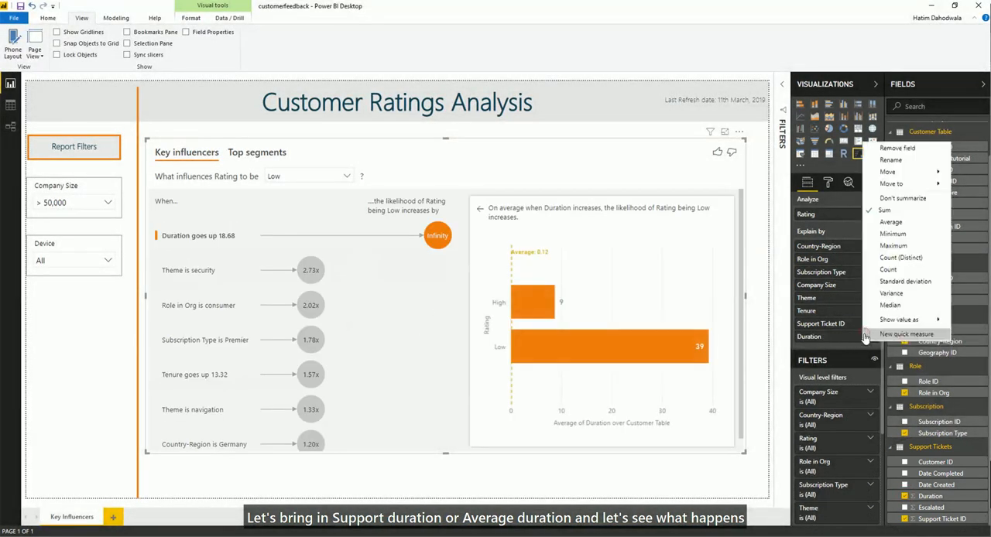
pyautogui.click(890, 223)
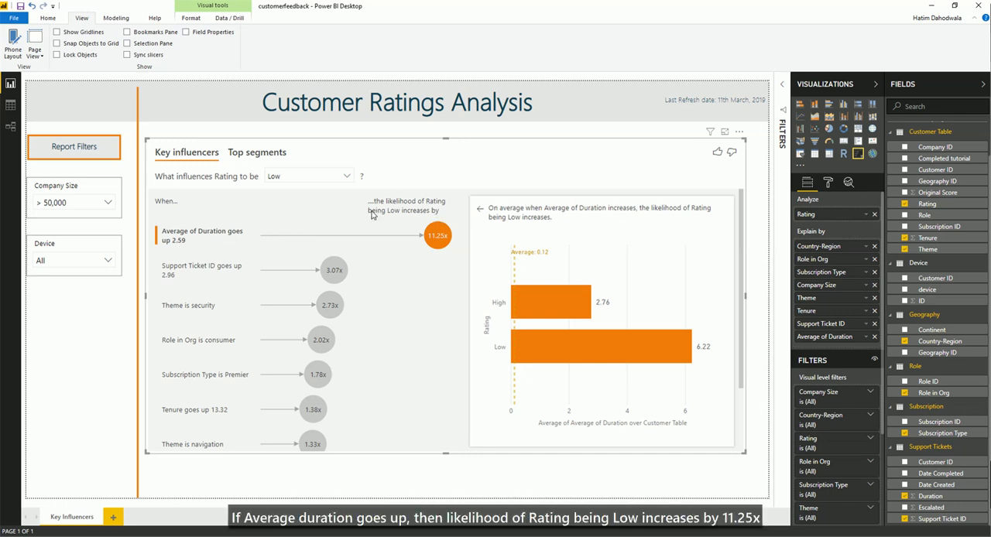
pyautogui.click(438, 237)
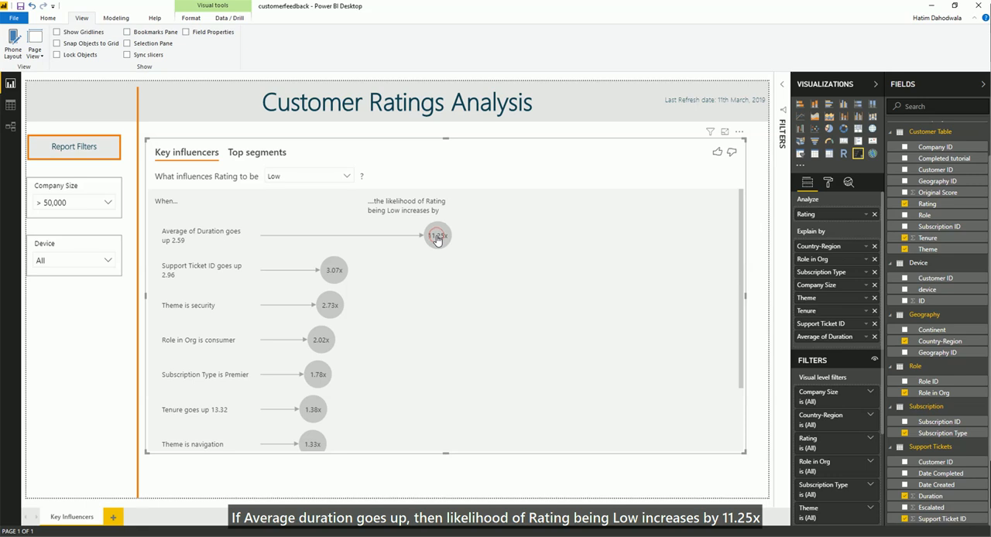
pyautogui.click(430, 238)
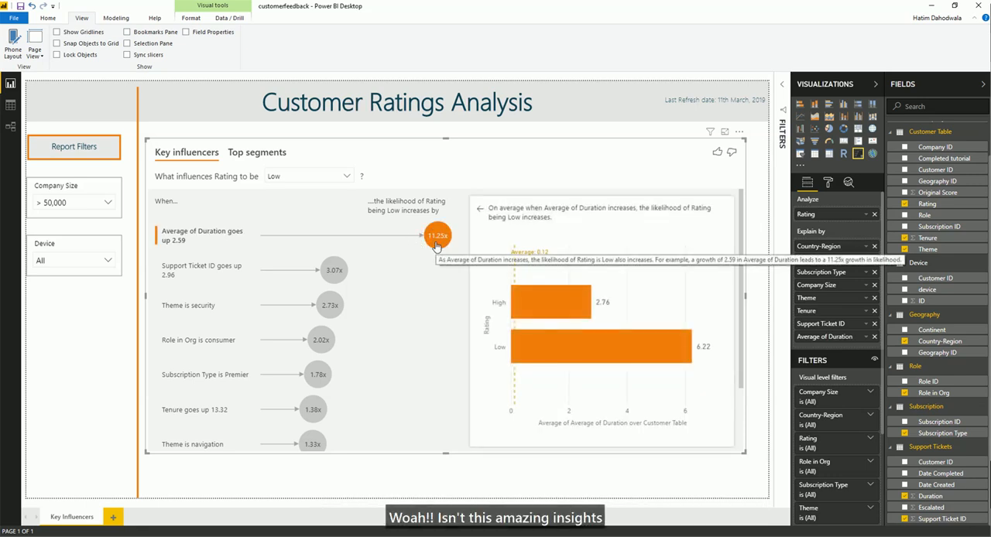
# - Show the top segments for a Low Rating and examine the details of Segment 1
pyautogui.click(235, 153)
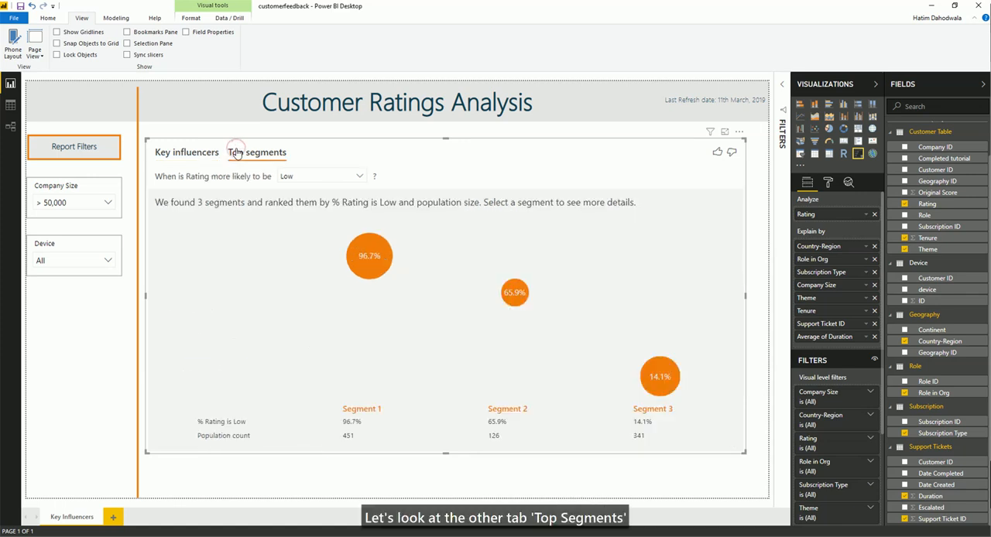
pyautogui.click(368, 253)
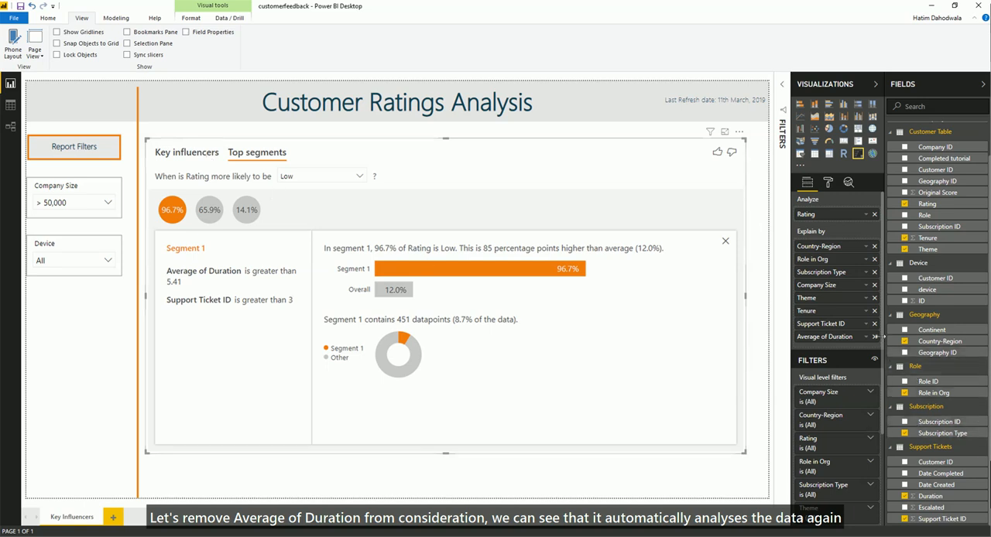
# - Remove Average of Duration from the Explain by fields and show the details of Segment 3
pyautogui.click(874, 337)
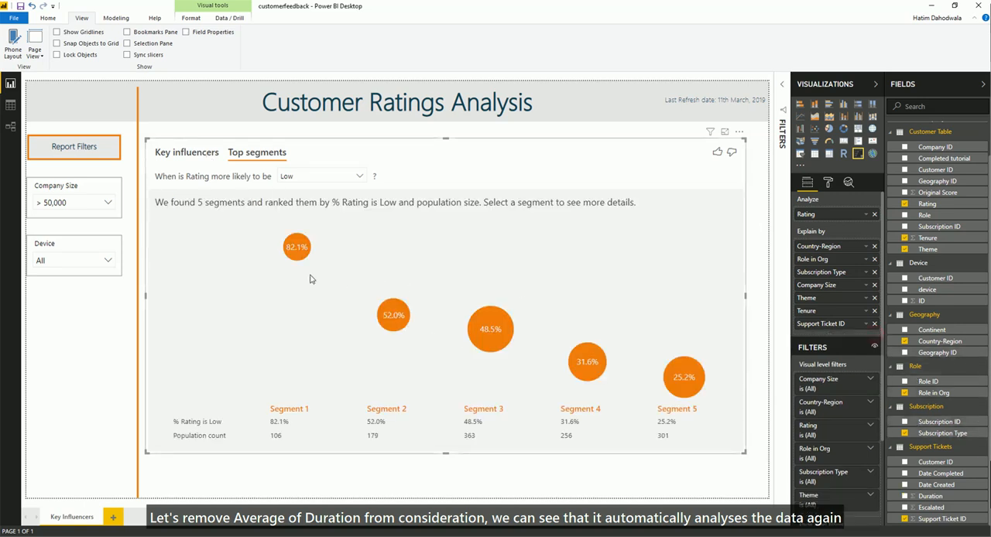
pyautogui.click(492, 333)
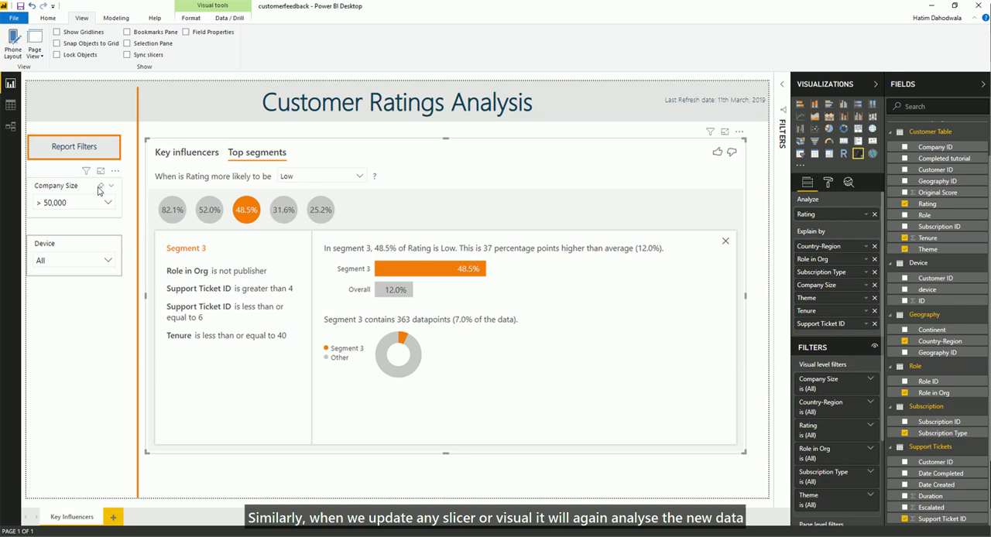
# - Clear the Company Size filter and show the details of Segment 4
pyautogui.click(100, 188)
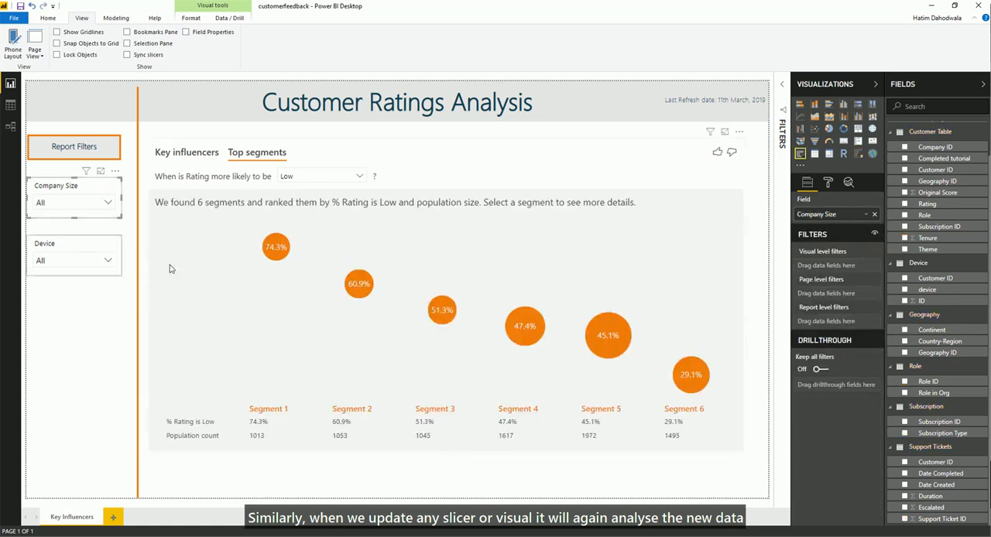
pyautogui.click(533, 329)
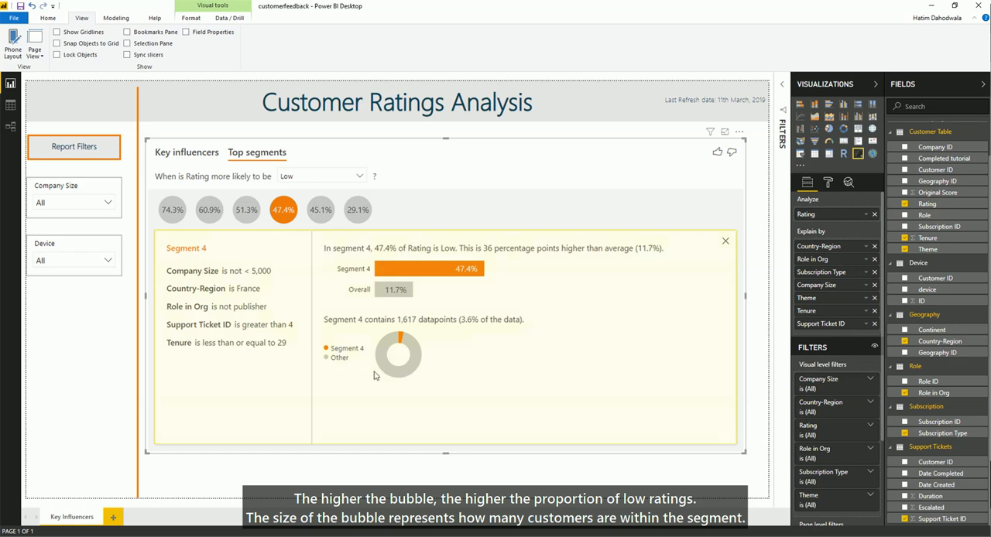
# - Return to the key influencers analysis and give the visual a thumbs-up rating
pyautogui.click(193, 156)
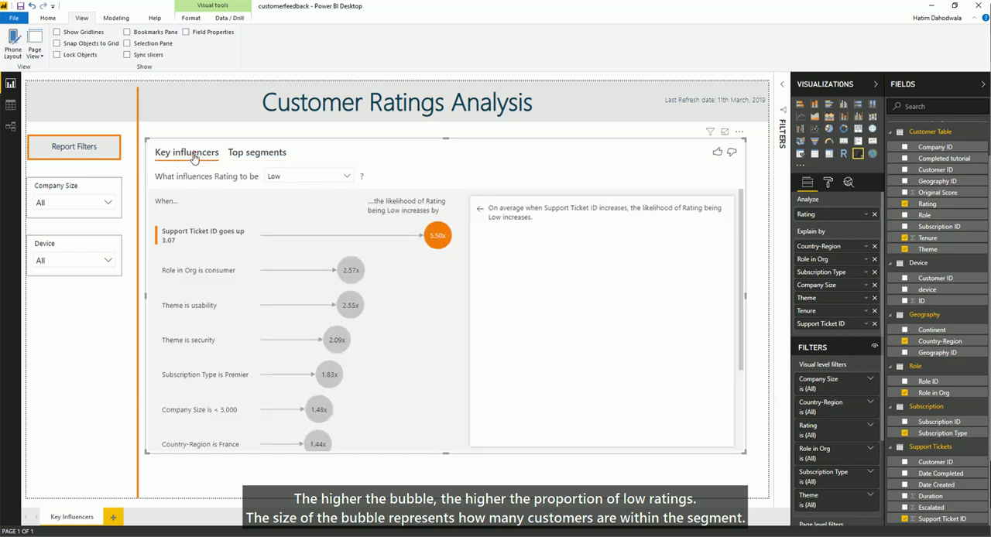
pyautogui.click(717, 155)
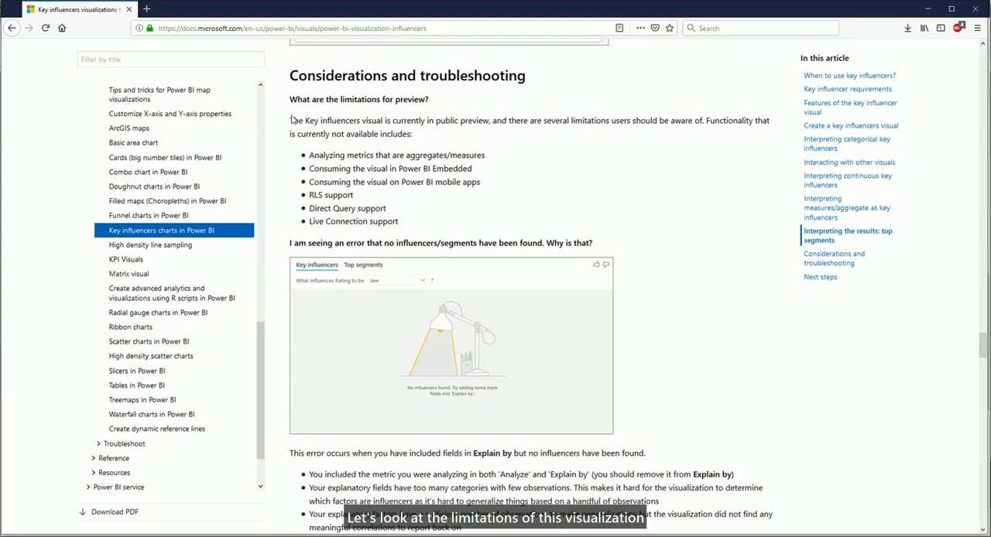
# - Switch to the Key influencers documentation in the browser and read the preview limitations under Considerations and troubleshooting, highlighting each listed item
pyautogui.moveTo(303, 370); pyautogui.dragTo(495, 381)
pyautogui.moveTo(387, 165); pyautogui.dragTo(436, 158)
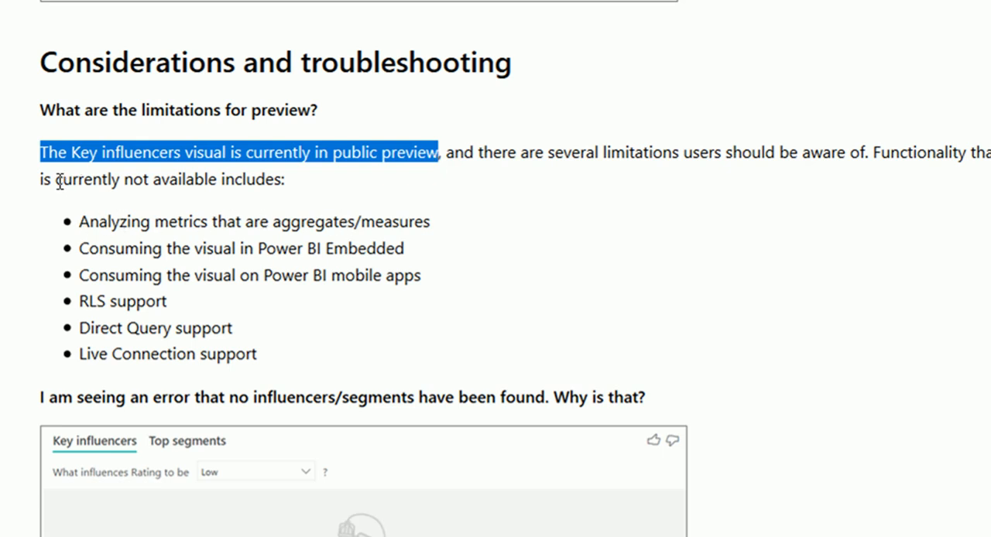
pyautogui.moveTo(55, 179); pyautogui.dragTo(217, 179)
pyautogui.click(218, 191)
pyautogui.moveTo(77, 223); pyautogui.dragTo(437, 228)
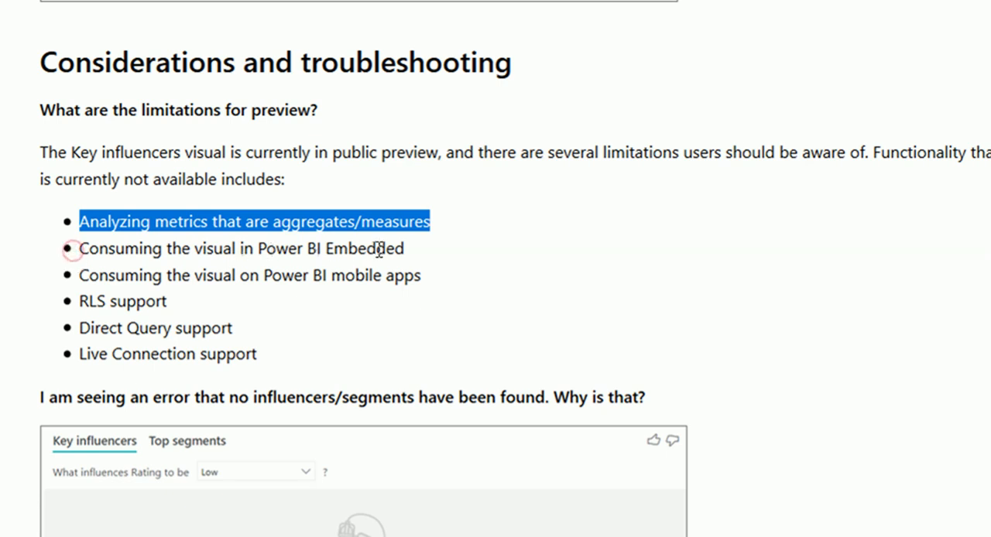
pyautogui.moveTo(404, 248); pyautogui.dragTo(427, 279)
pyautogui.moveTo(80, 301); pyautogui.dragTo(176, 302)
pyautogui.moveTo(81, 331); pyautogui.dragTo(238, 331)
pyautogui.moveTo(80, 354); pyautogui.dragTo(260, 354)
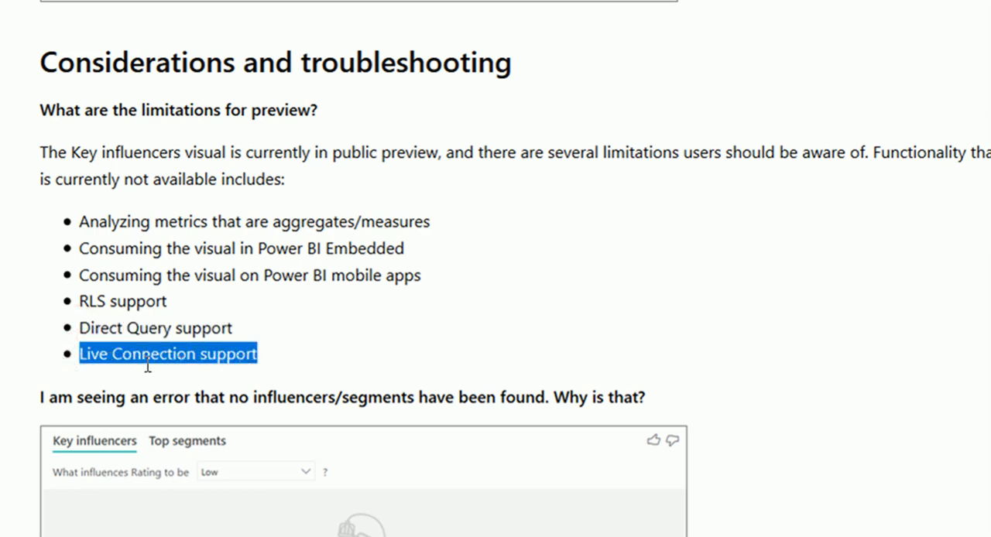
pyautogui.click(231, 361)
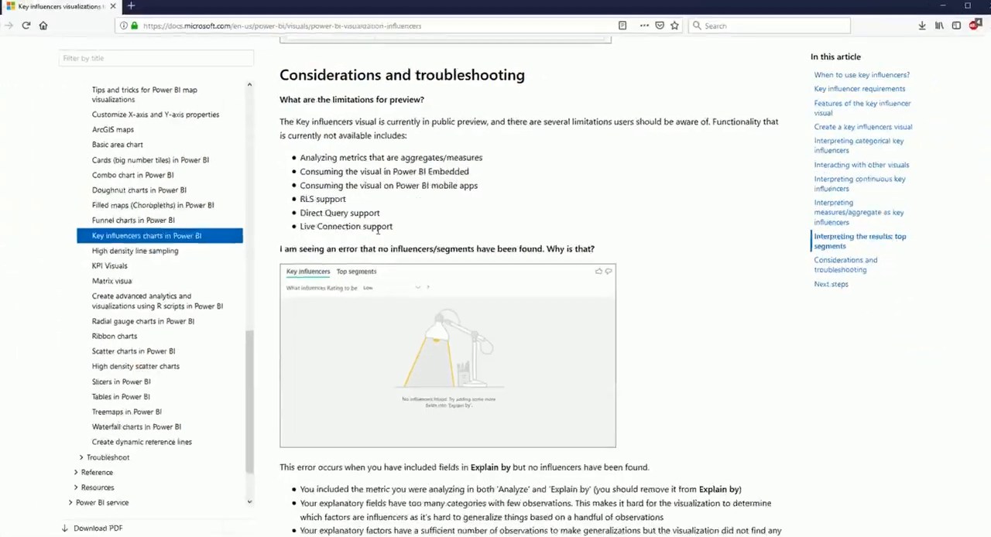
# - Read the section on how key influencers are calculated, highlighting the statement about ML.NET and logistic regression
pyautogui.scroll(-10, 304, 127)
pyautogui.moveTo(290, 118); pyautogui.dragTo(434, 118)
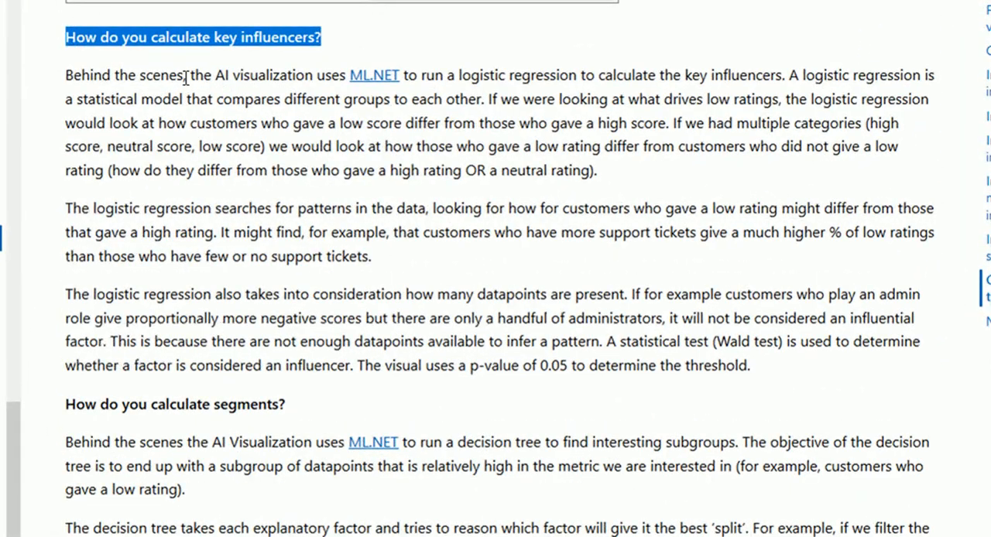
pyautogui.moveTo(190, 75); pyautogui.dragTo(580, 75)
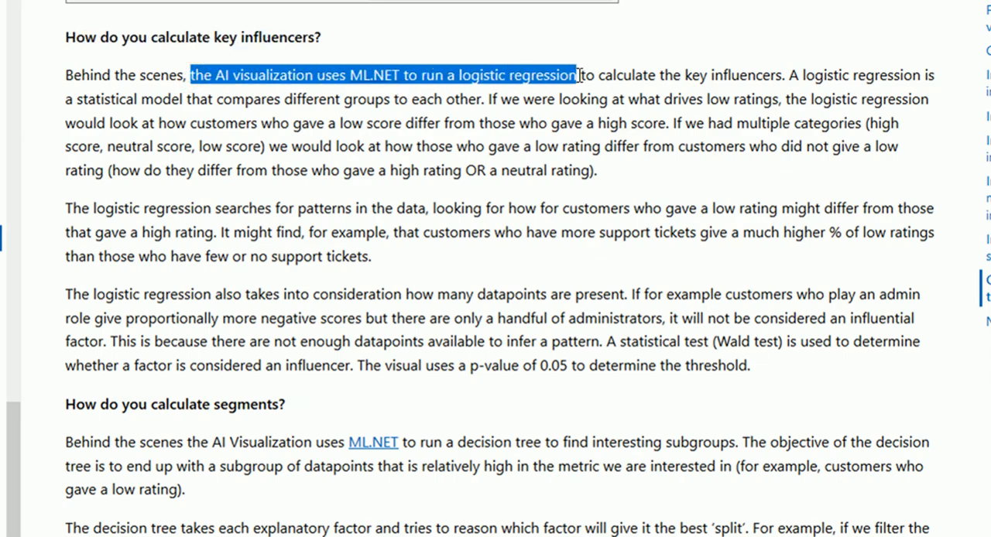
pyautogui.click(581, 75)
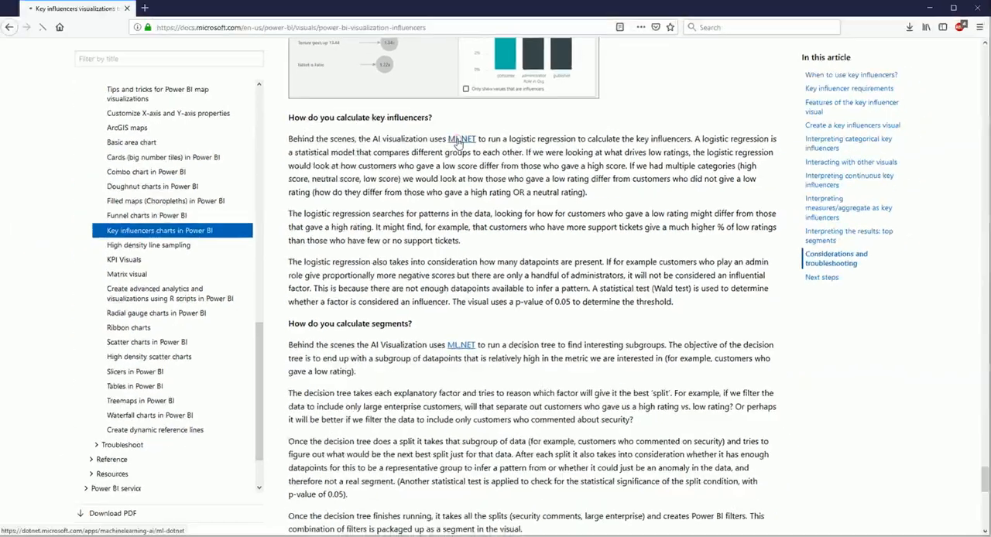
# - Open the linked ML.NET page and look through its introduction, sample scenarios and Proven and extensible section
pyautogui.click(370, 75)
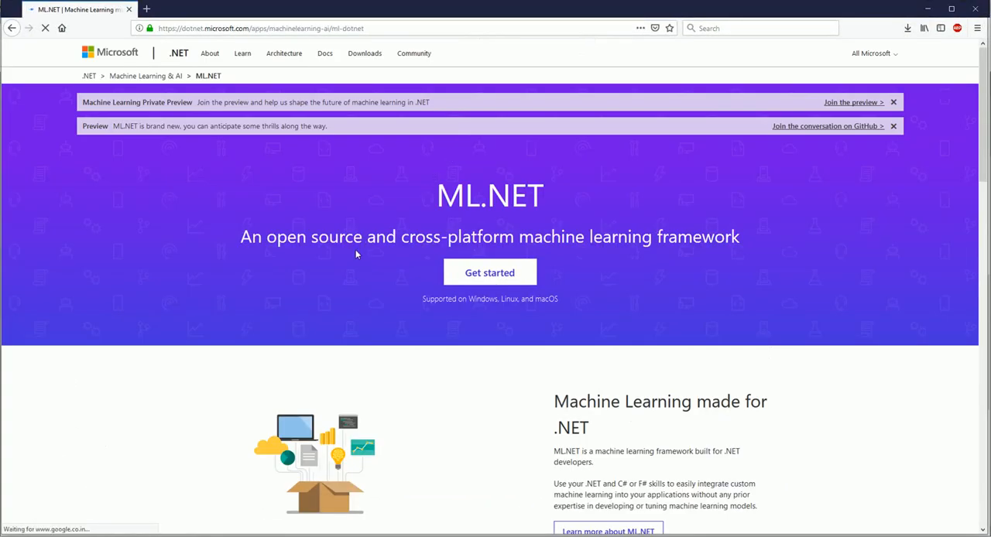
pyautogui.scroll(-3, 356, 254)
pyautogui.moveTo(556, 246); pyautogui.dragTo(612, 271)
pyautogui.click(612, 269)
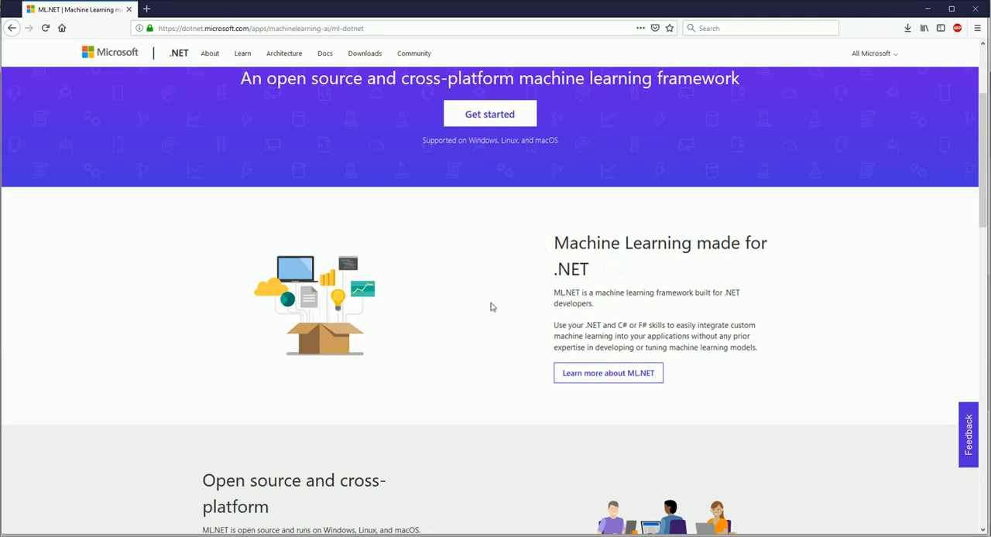
pyautogui.scroll(-10, 467, 319)
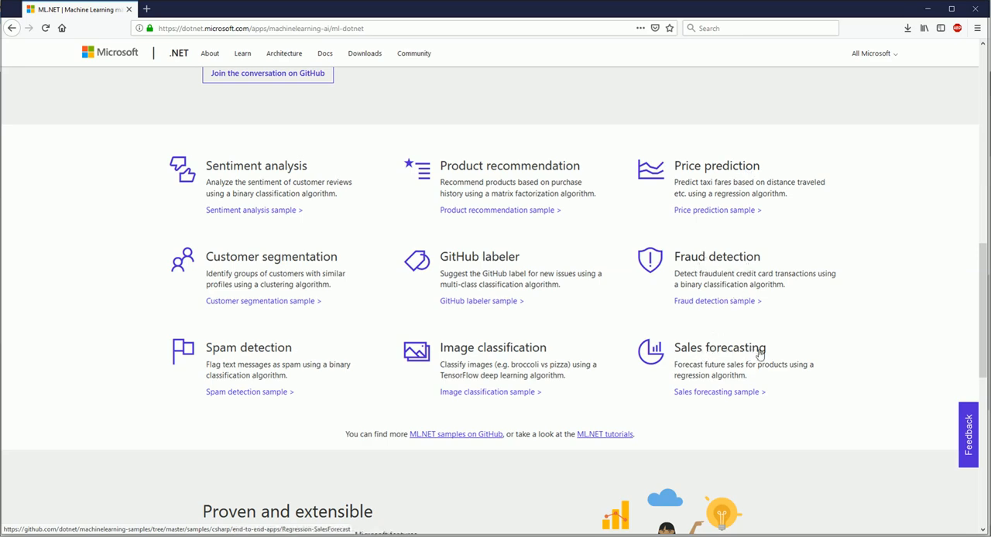
pyautogui.scroll(-5, 757, 352)
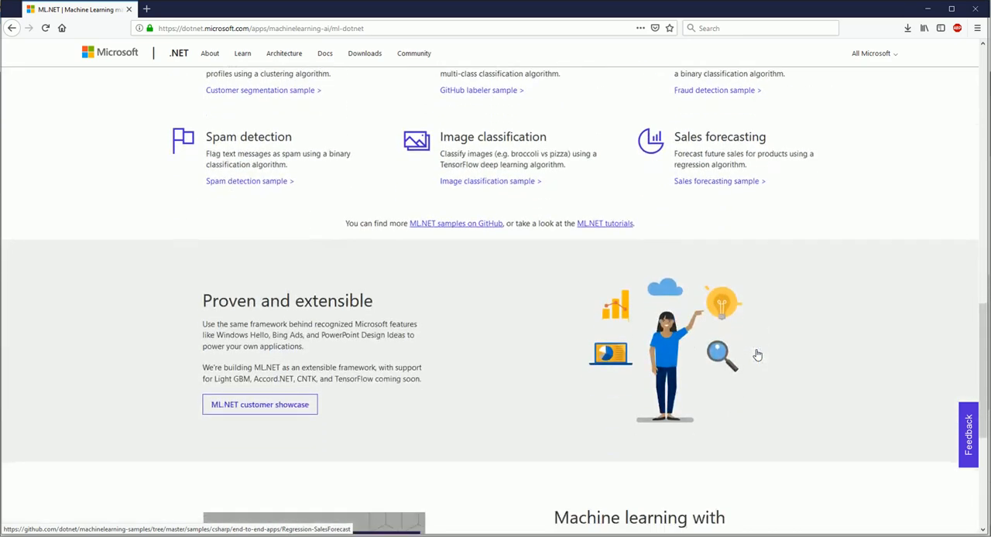
# - Return to the Key influencers documentation and read how segments are calculated, highlighting the decision tree explanation
pyautogui.click(9, 30)
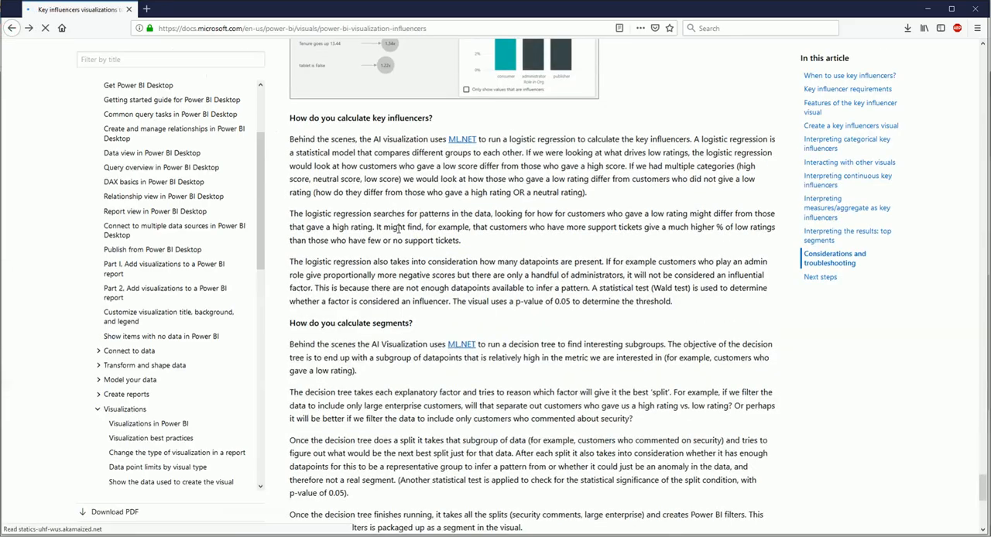
pyautogui.scroll(-1, 560, 230)
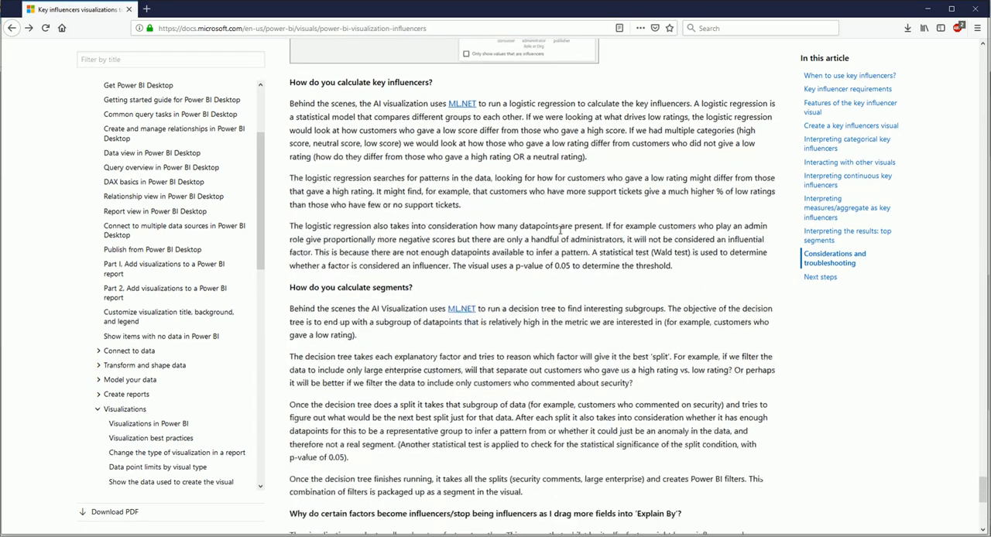
pyautogui.moveTo(289, 272); pyautogui.dragTo(418, 274)
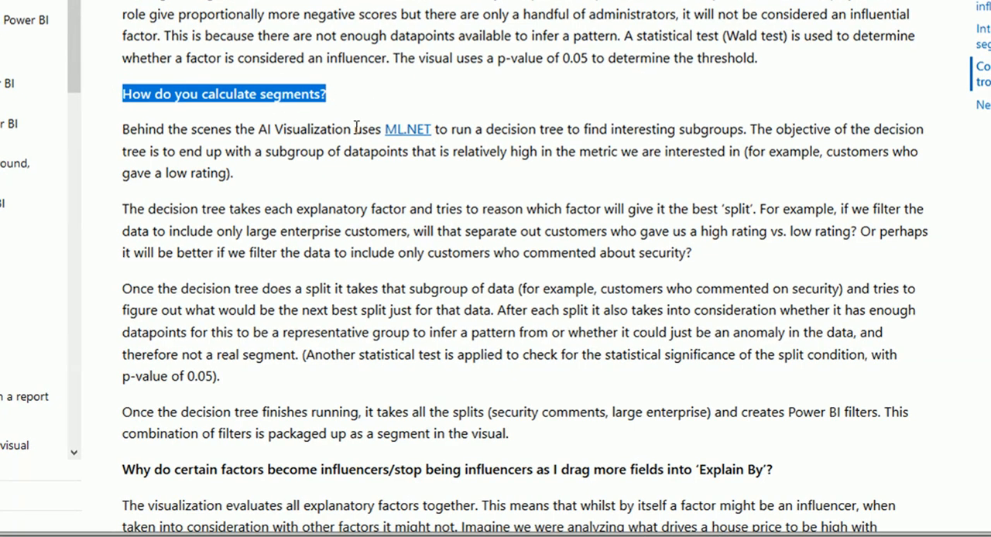
pyautogui.moveTo(384, 129); pyautogui.dragTo(745, 132)
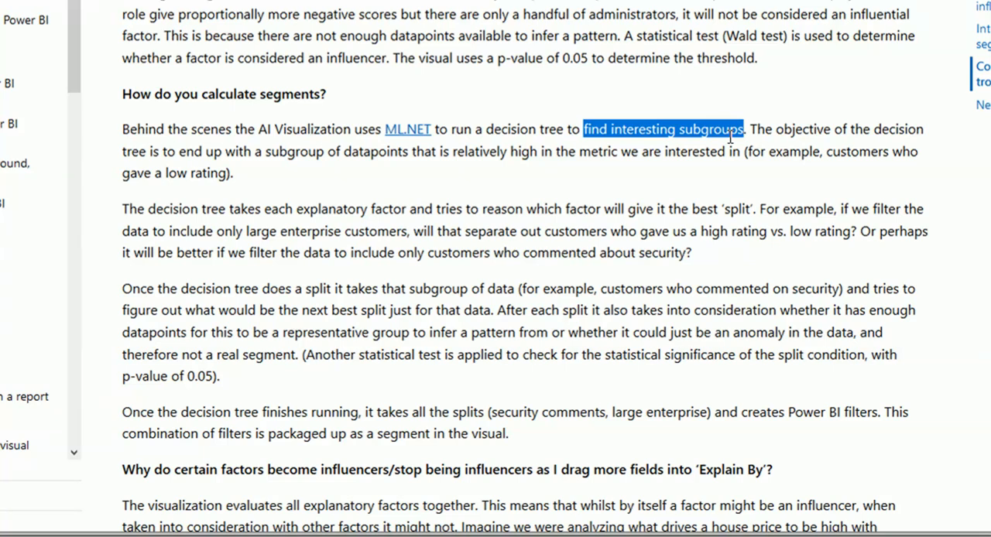
pyautogui.moveTo(747, 152); pyautogui.dragTo(243, 178)
pyautogui.scroll(-2, 243, 178)
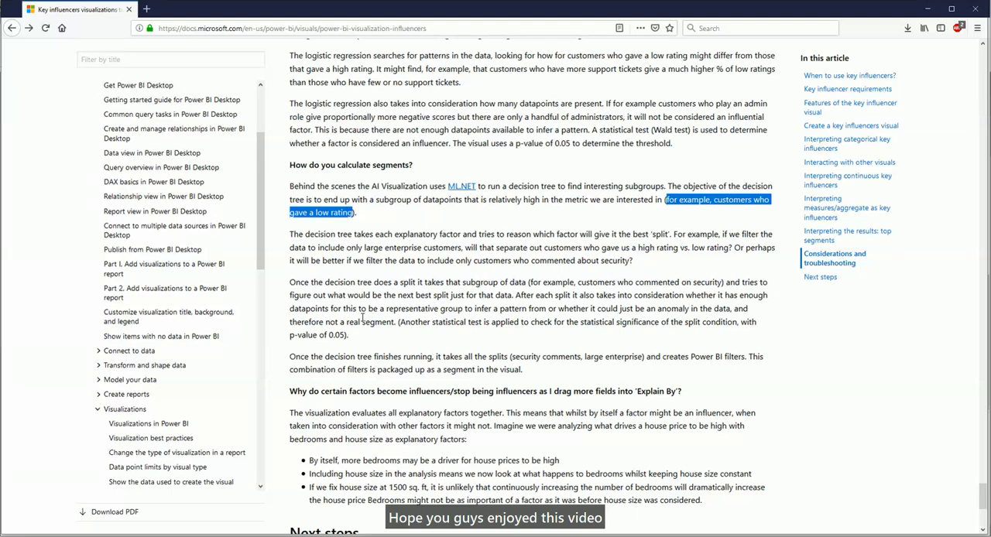
pyautogui.click(362, 318)
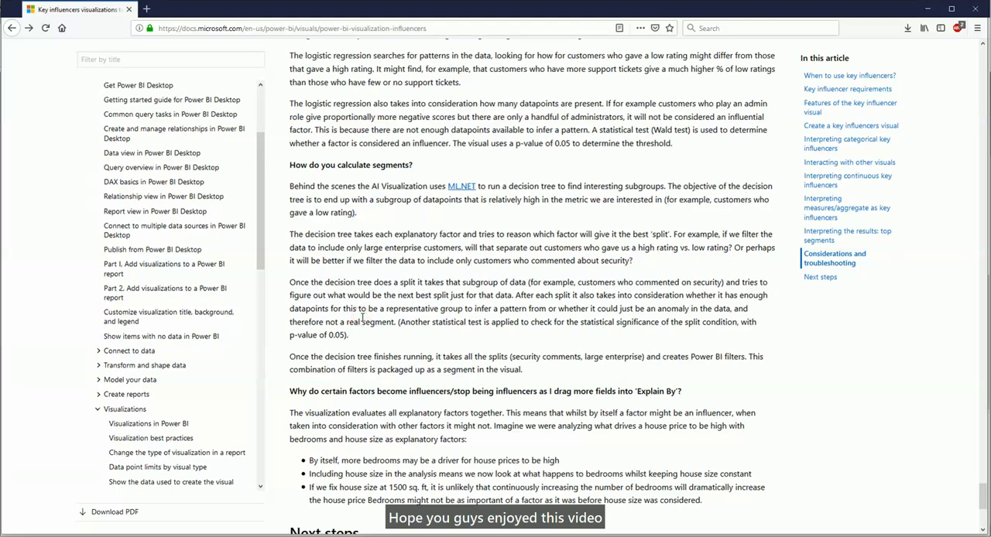